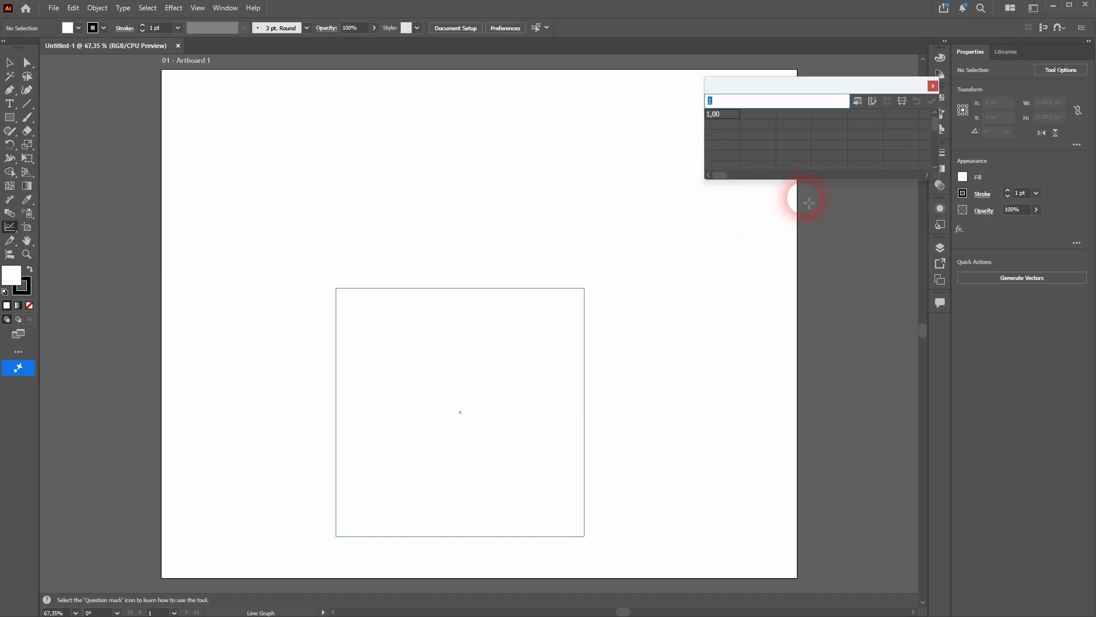
Step: Enter the column headings YouTube, X, Facebook and Instagram in the first row of the line graph's data
text(YouTube)
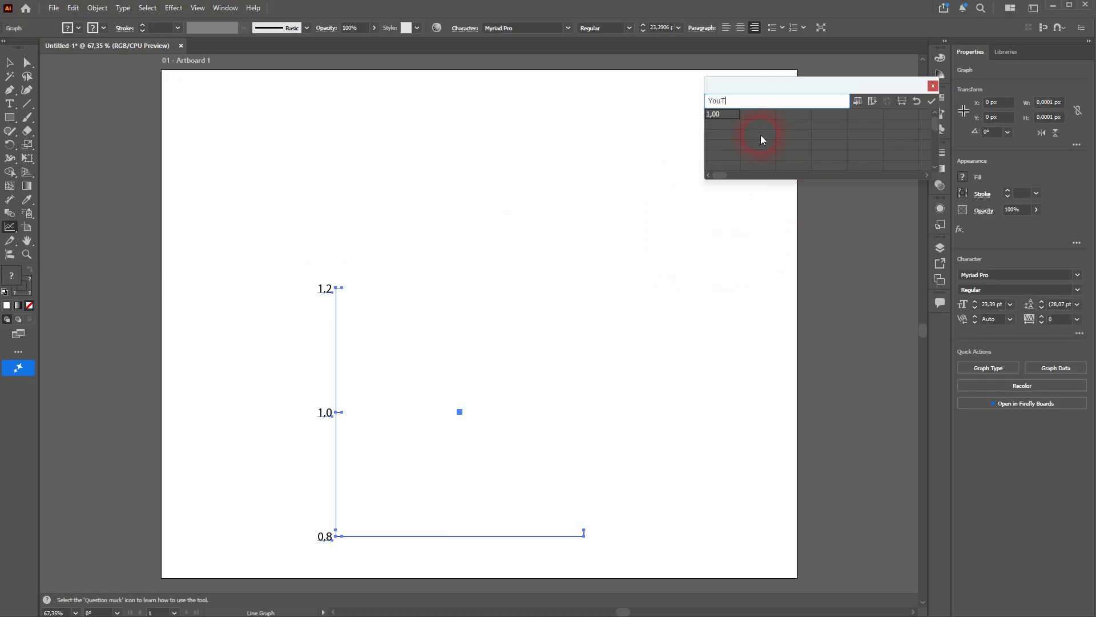
key(Tab)
text(X)
key(Tab)
text(Facebook)
key(Tab)
text(Instagram)
key(Return)
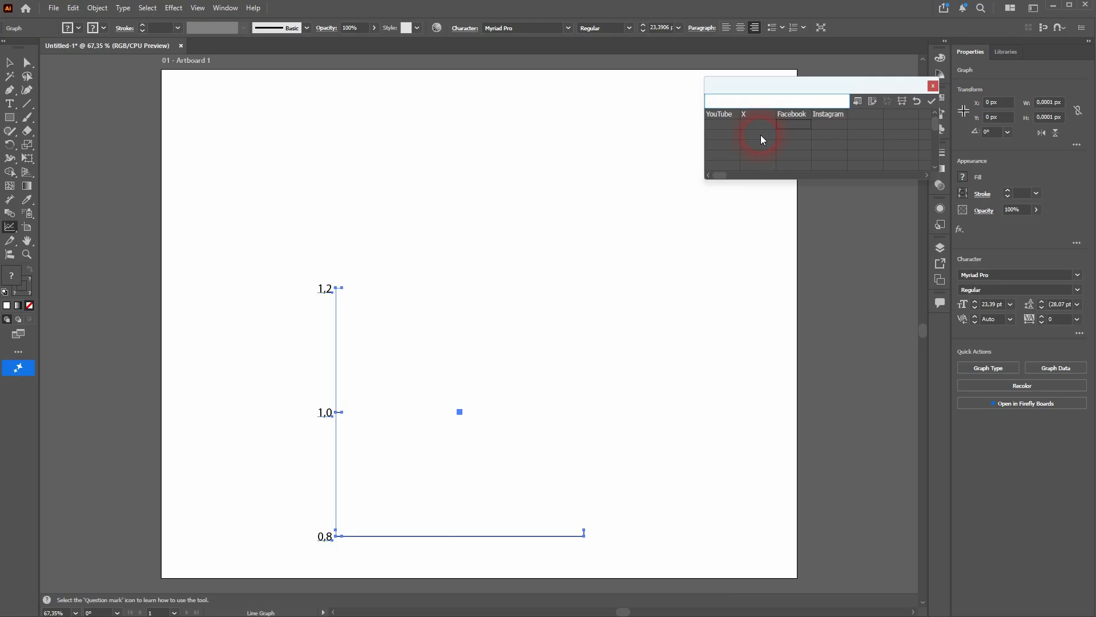
Step: Fill the first data row with 25, 30, 40 and 12 and apply it to the graph
text(25)
key(Tab)
text(30)
key(Tab)
text(40)
key(Tab)
text(12)
key(KP_Enter)
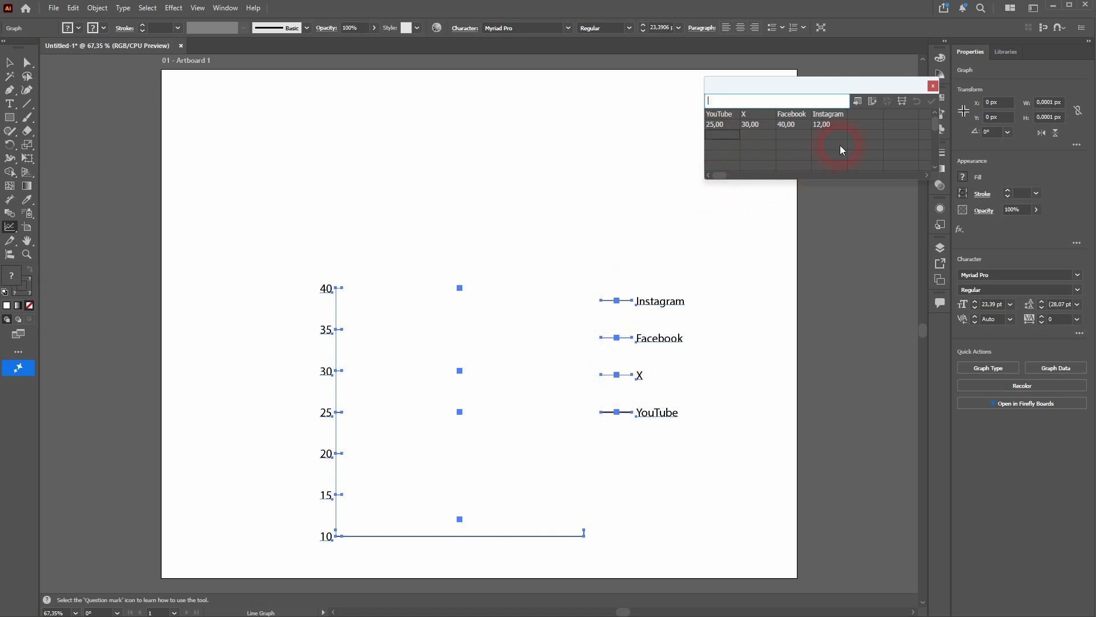
Step: Fill the second data row with 12, 31, 20 and 30 and apply it to the graph
text(12)
key(Tab)
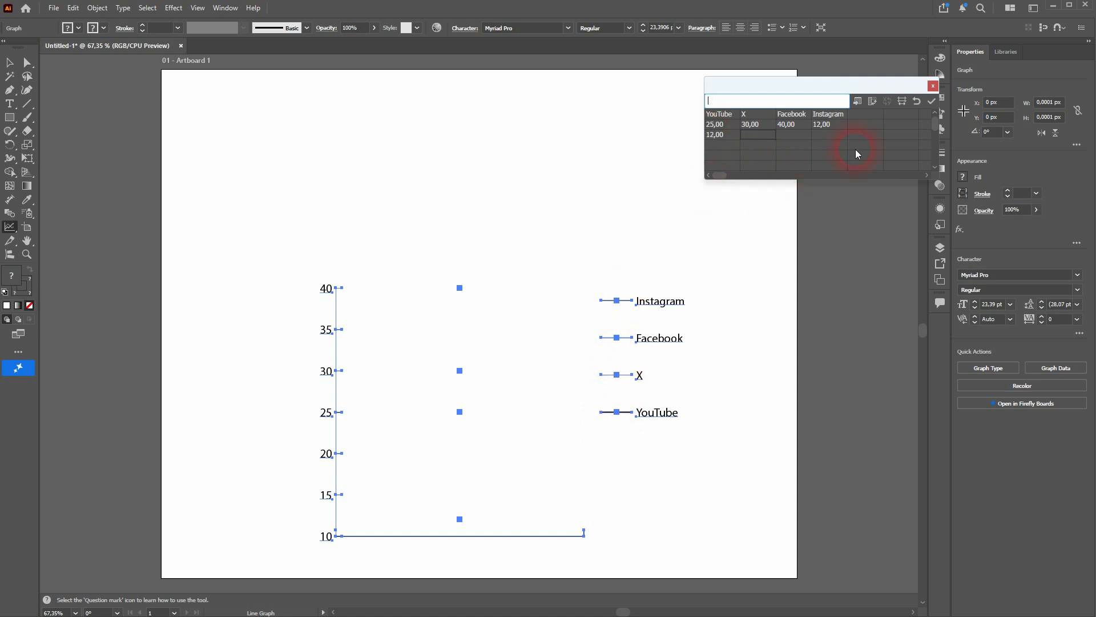
text(31)
key(Tab)
text(20)
key(Tab)
text(30)
key(KP_Enter)
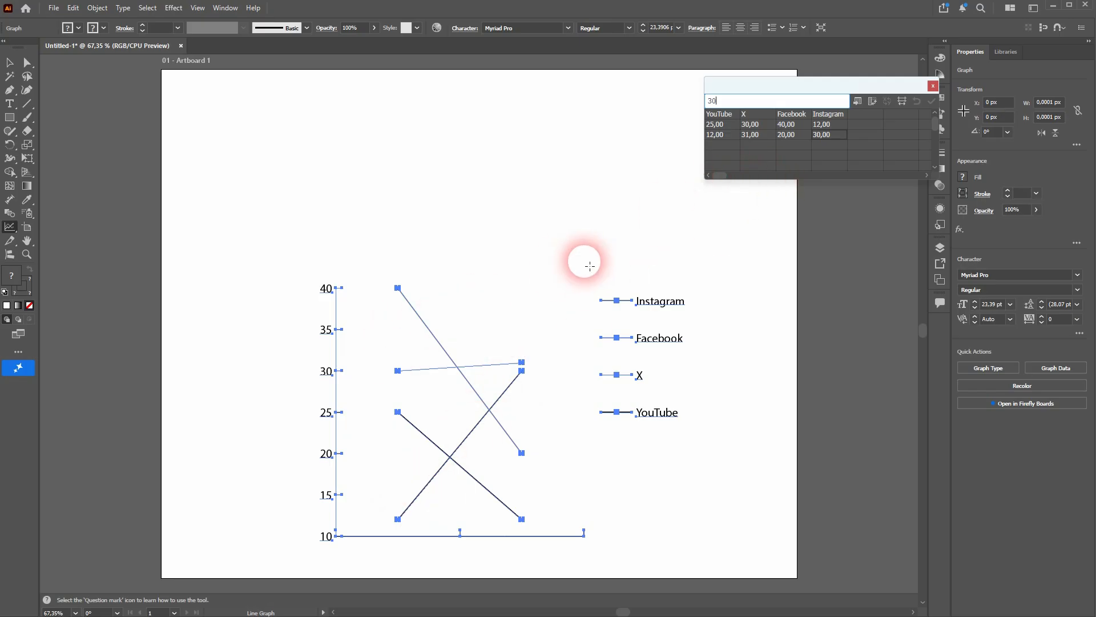
Step: Clear the X, Facebook and Instagram columns from the graph data and add 50 and 53 to the YouTube column
drag(766, 116, 832, 138)
key(Delete)
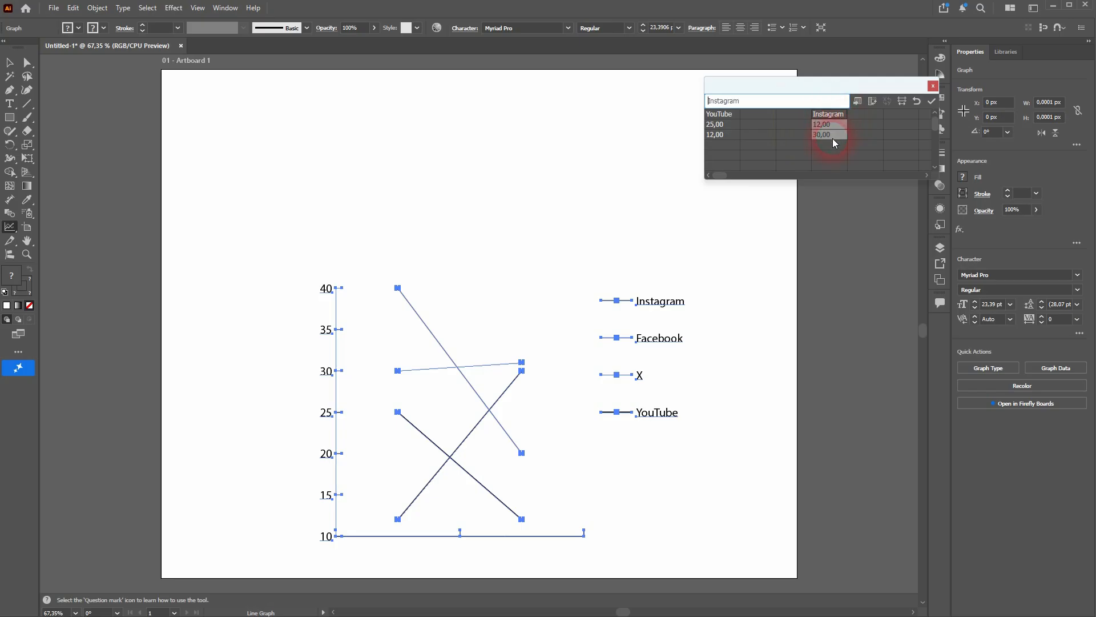
click(928, 106)
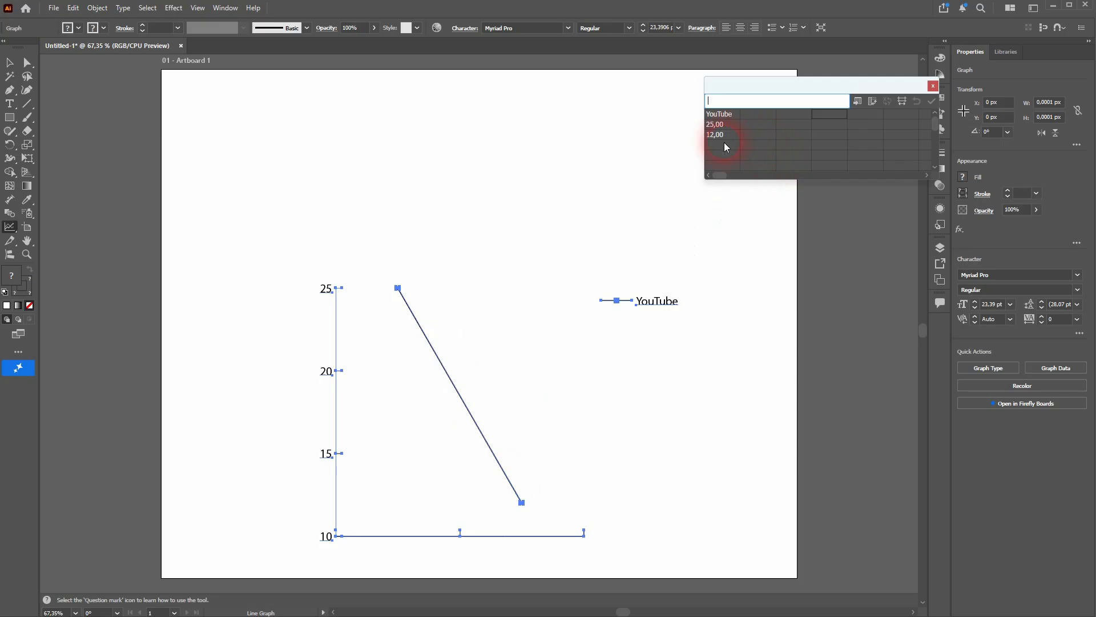
text(50)
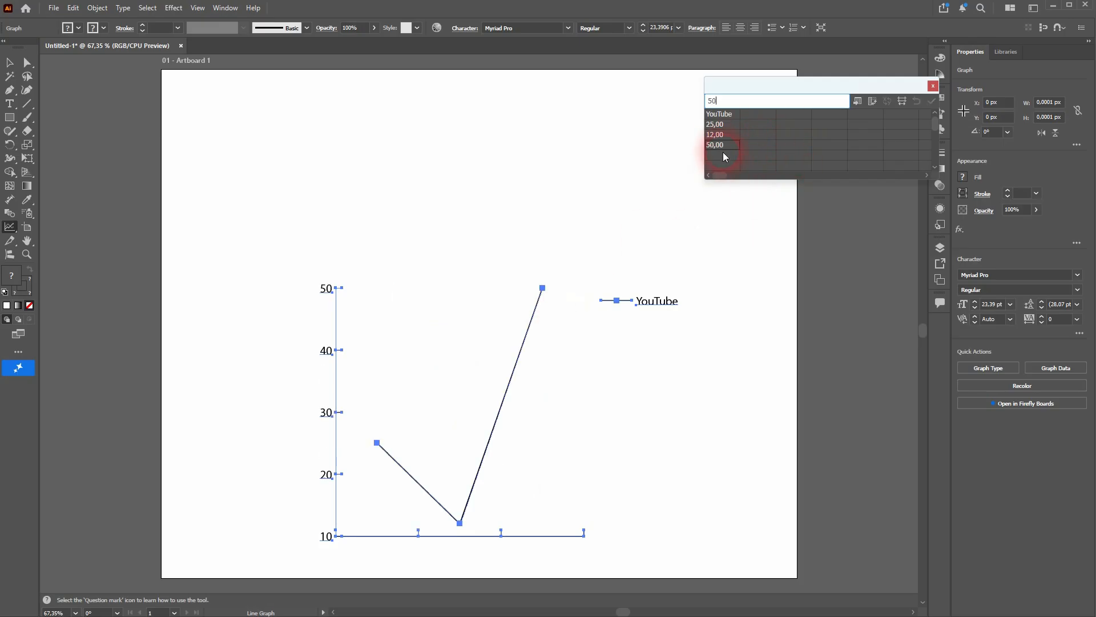
text(53)
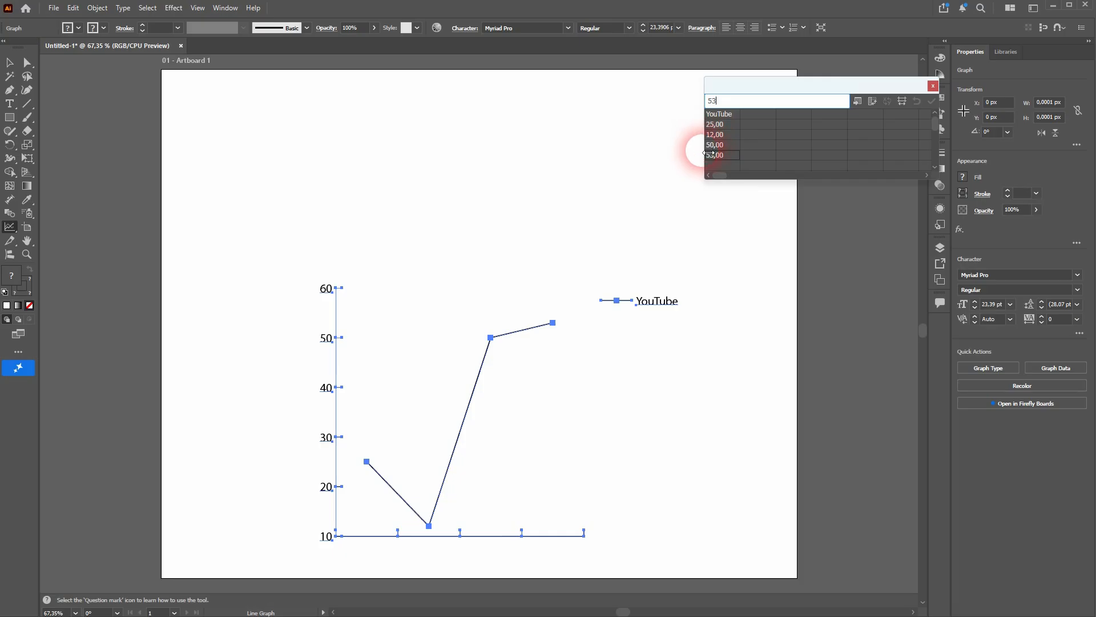
Step: Transpose the graph data's rows and columns, apply it, and restore the original column layout
click(874, 102)
click(932, 101)
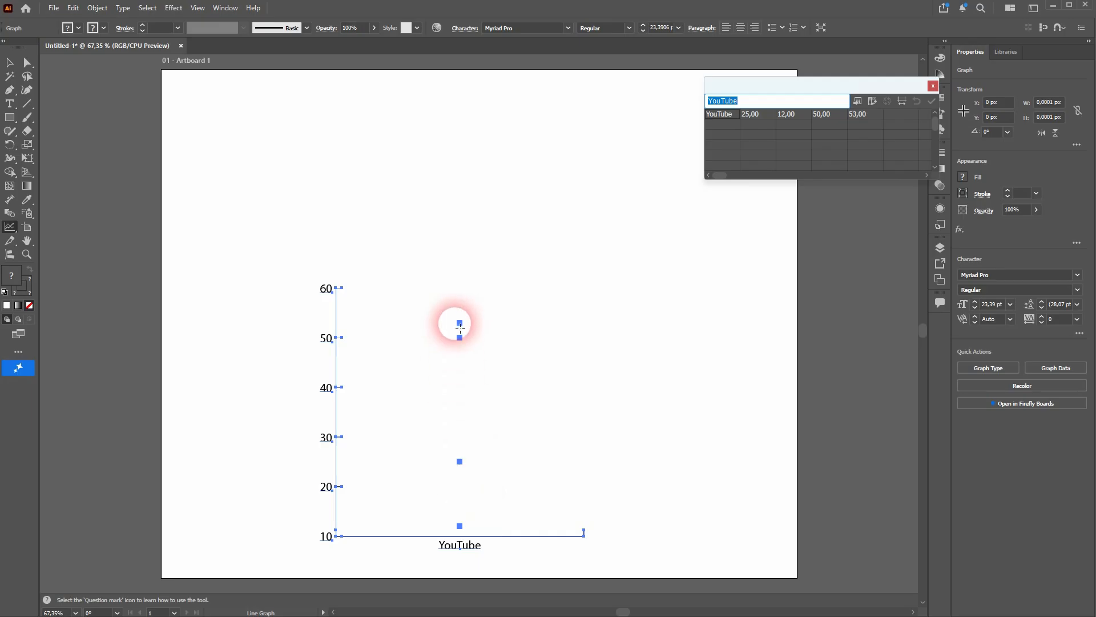
click(872, 101)
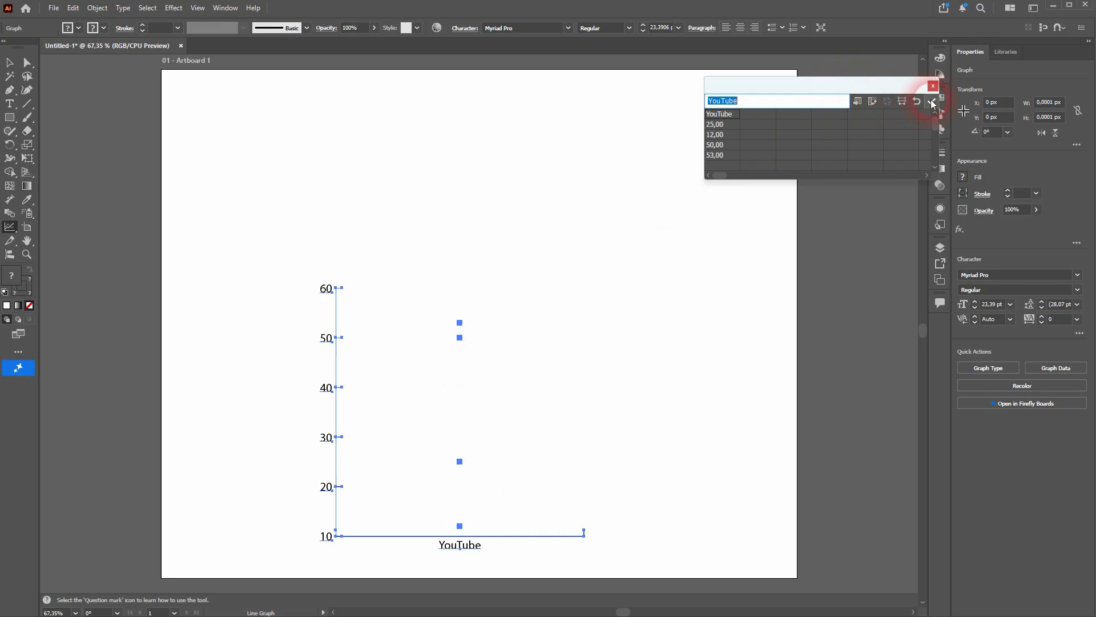
click(932, 101)
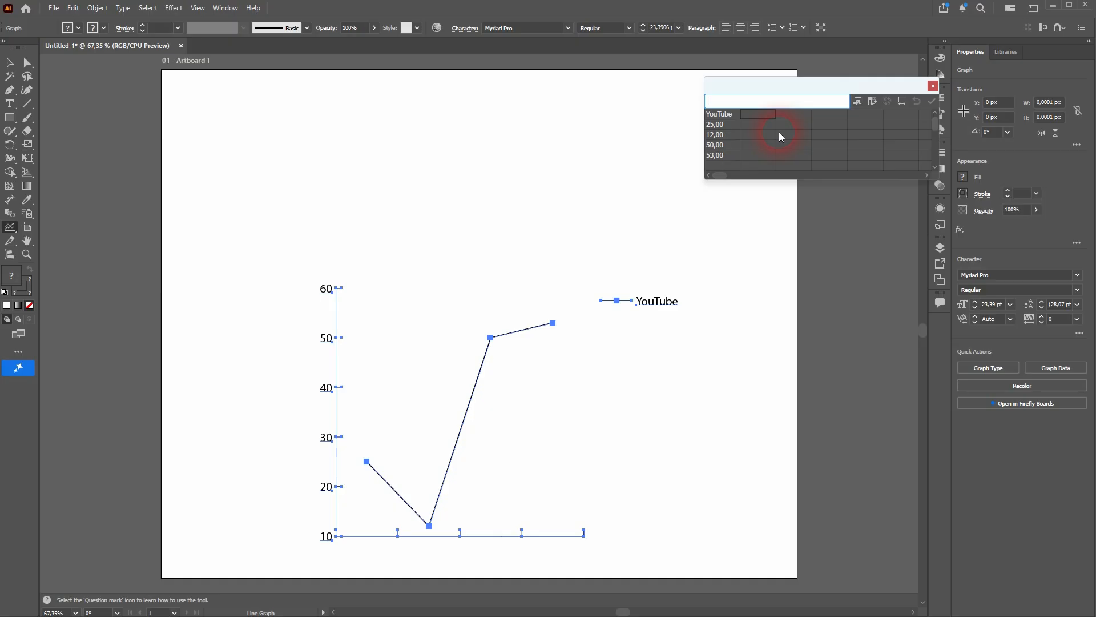
Step: Add an Instagram column with values 20, 15, 30 and 50 beside YouTube and close the graph data
text(Instagram)
key(Return)
text(20)
key(Return)
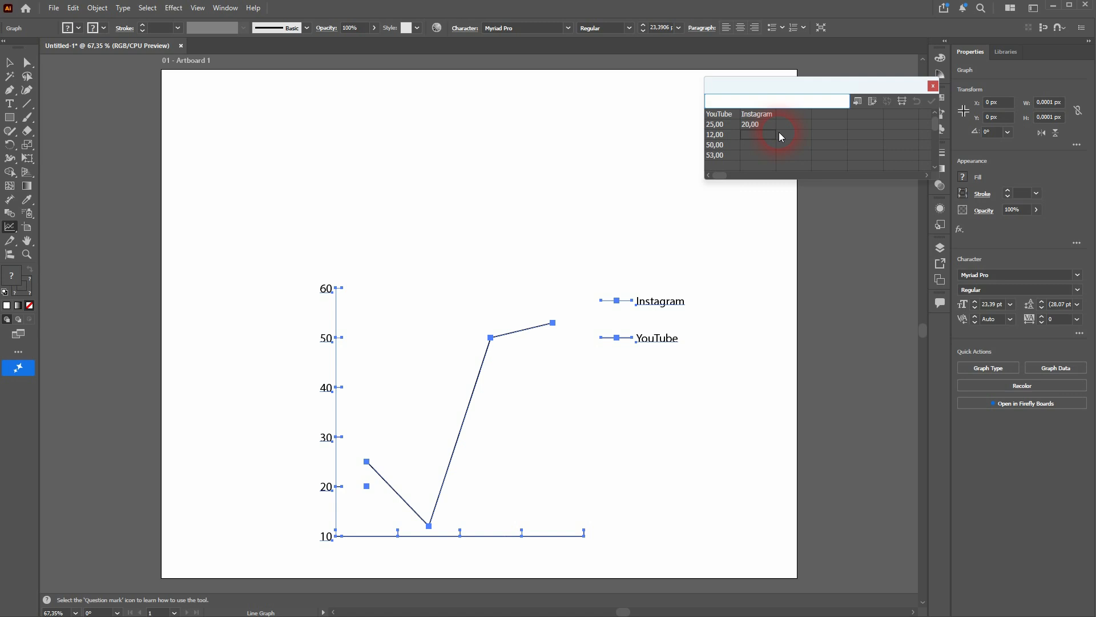
text(15)
key(Return)
text(30)
key(Return)
text(50)
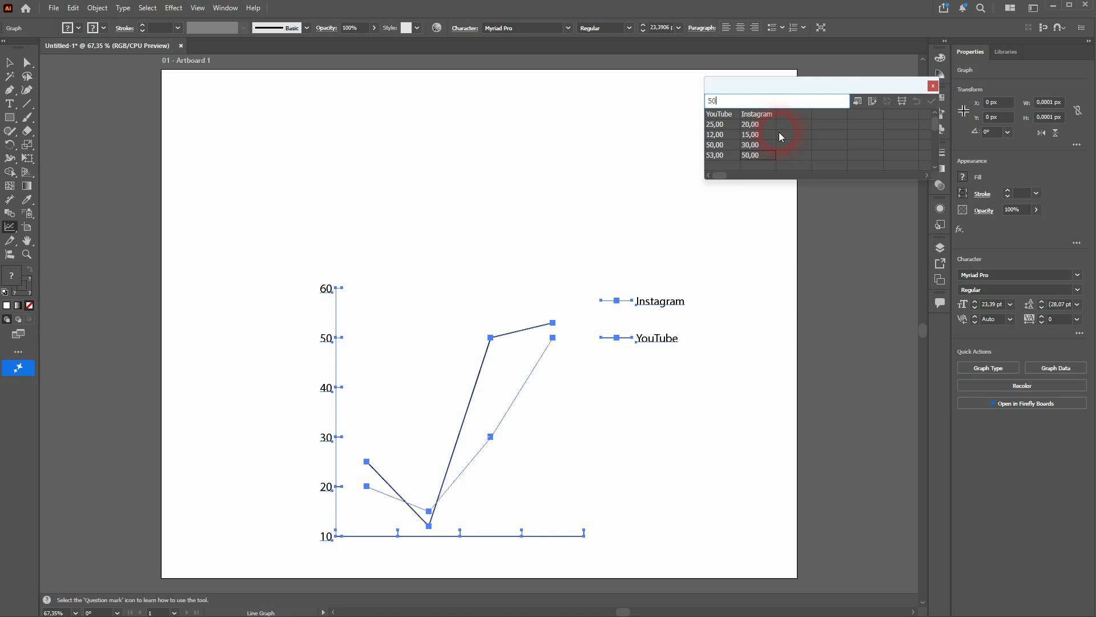
click(933, 87)
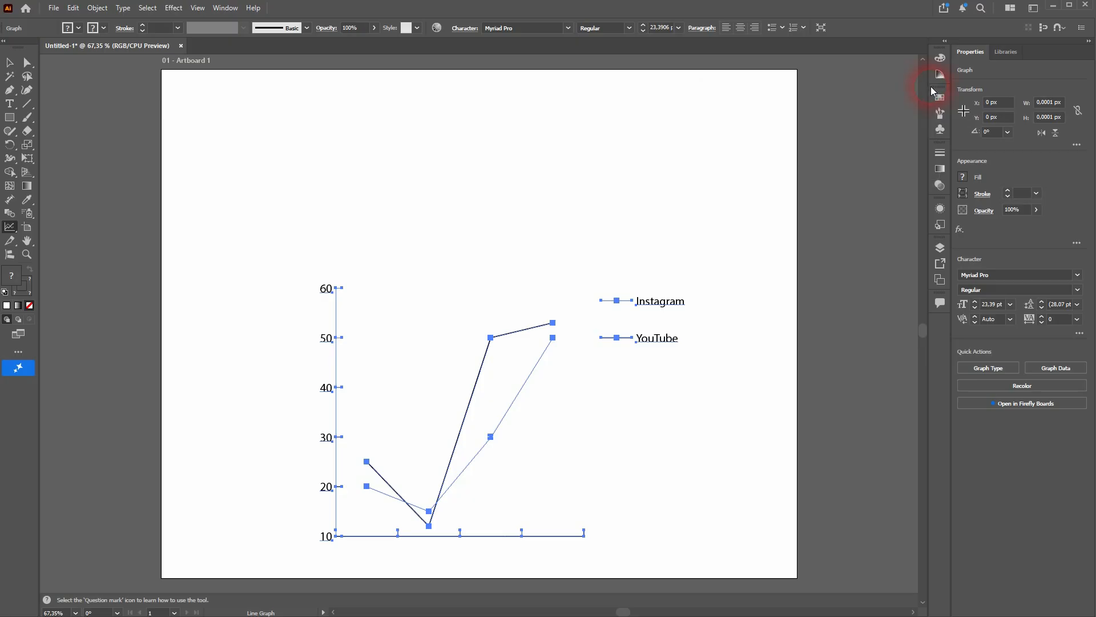
Step: Ungroup the line graph twice, accepting the loss of its graph data, and deselect the separated parts
click(10, 62)
click(770, 236)
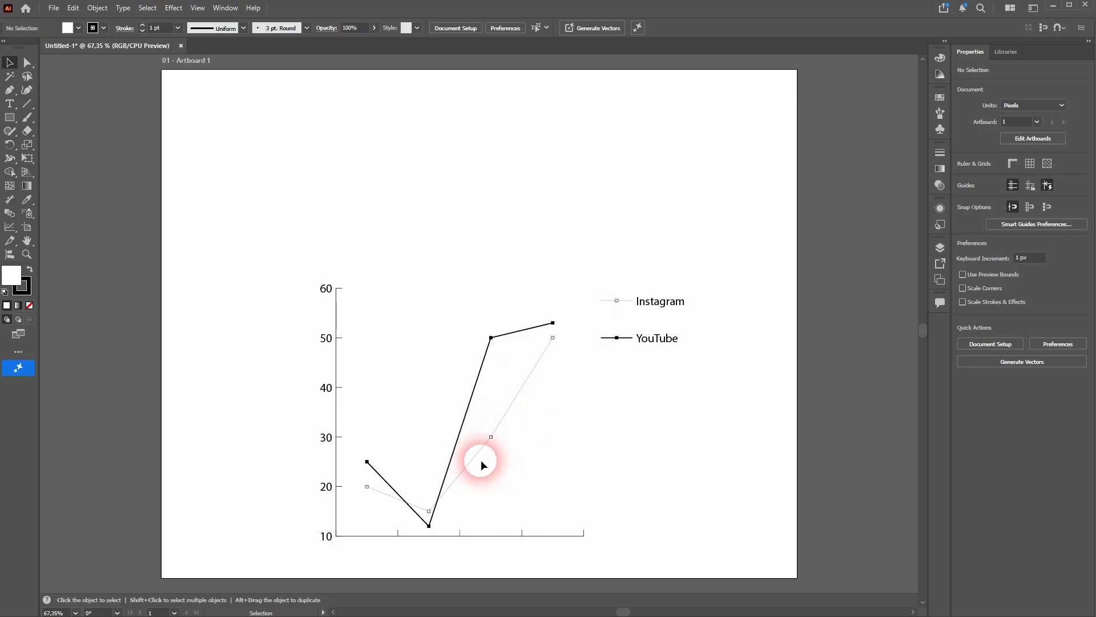
click(465, 416)
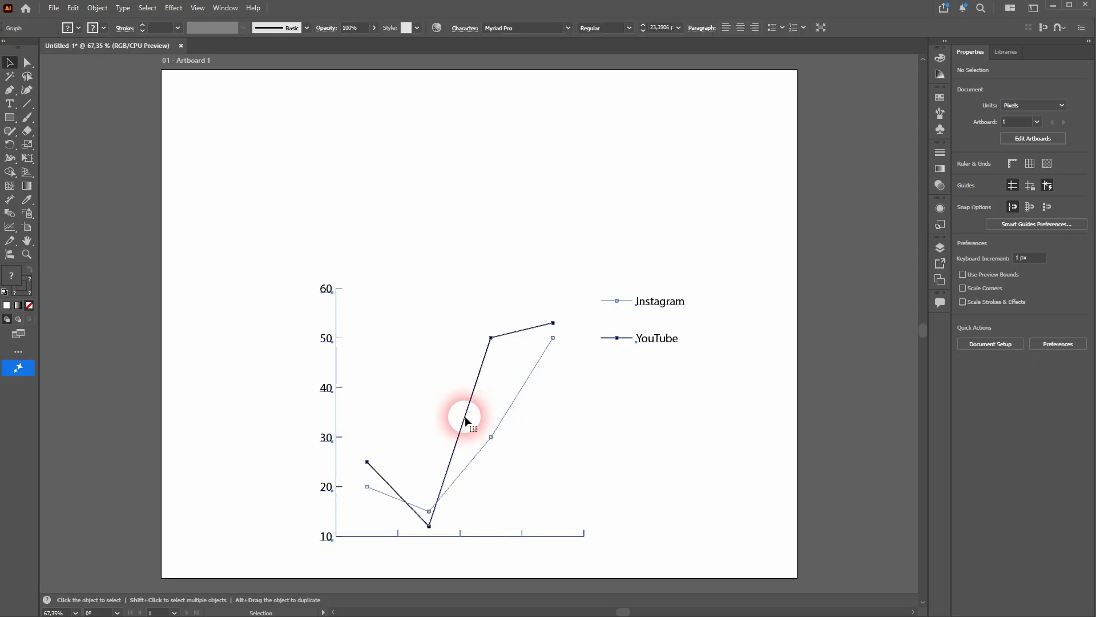
scroll(465, 416, down, 3)
click(97, 7)
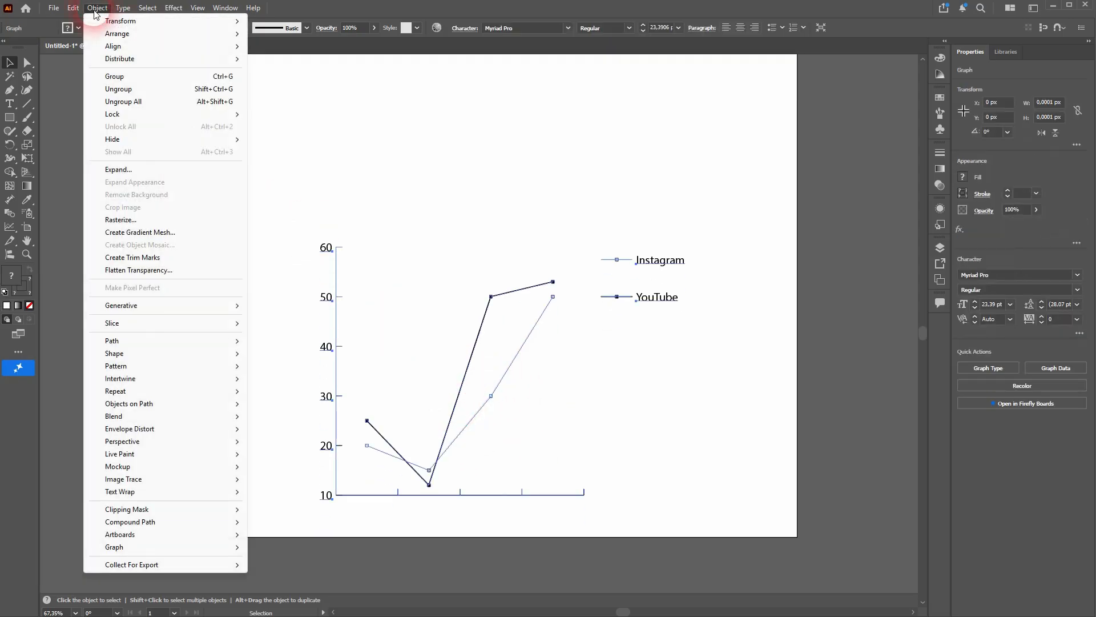
click(126, 90)
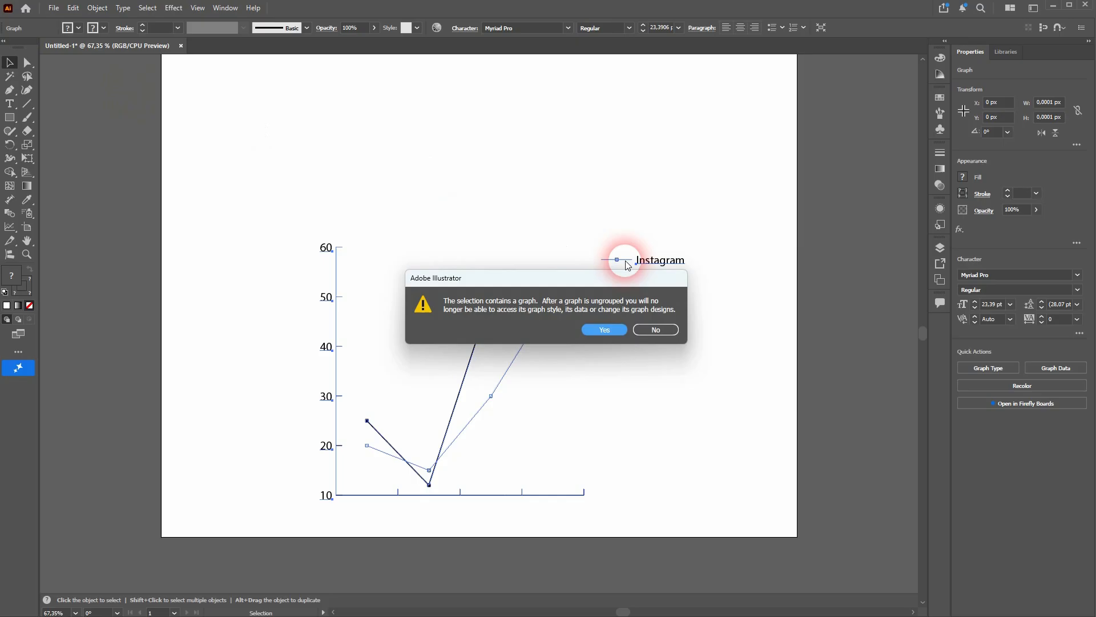
click(604, 328)
click(97, 7)
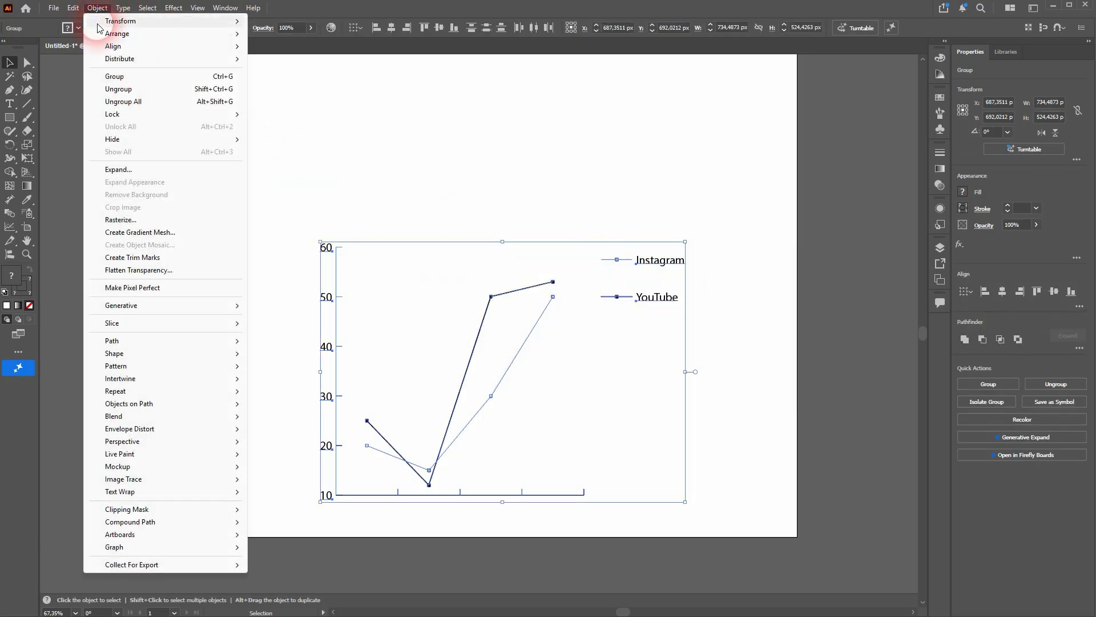
click(125, 91)
click(334, 227)
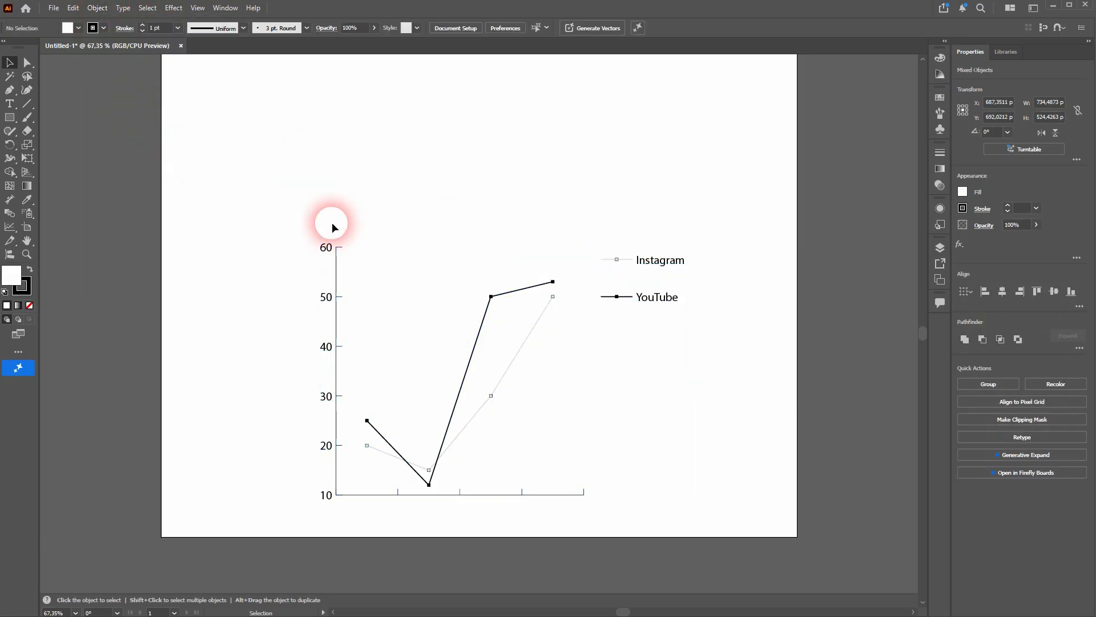
Step: Change the stroke of the three YouTube line segments in the graph to red
click(481, 330)
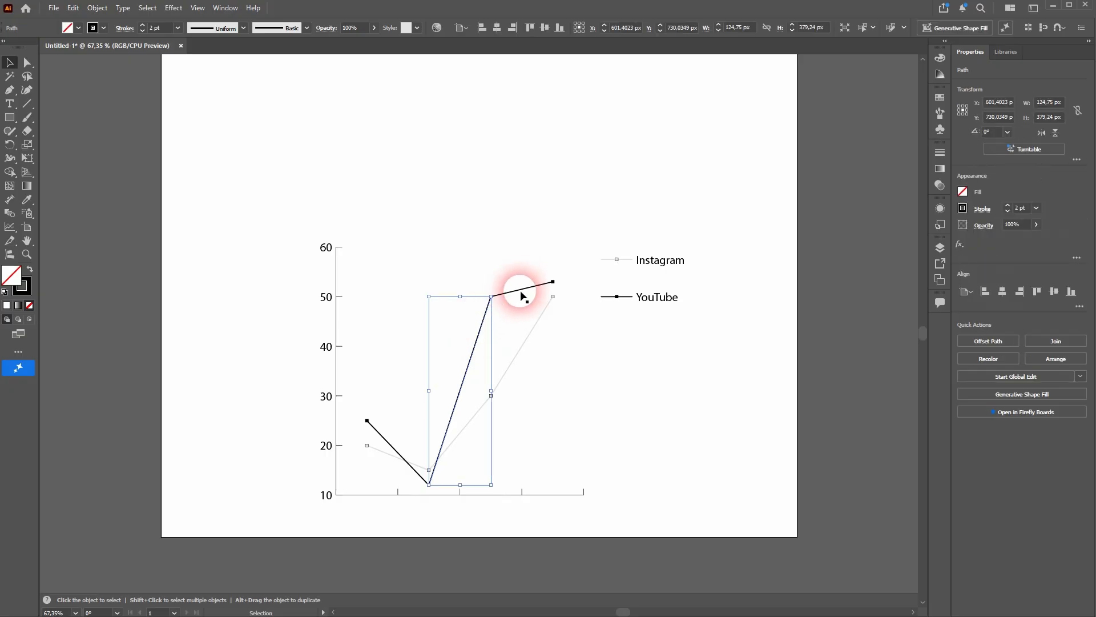
click(520, 291)
shift+click(476, 355)
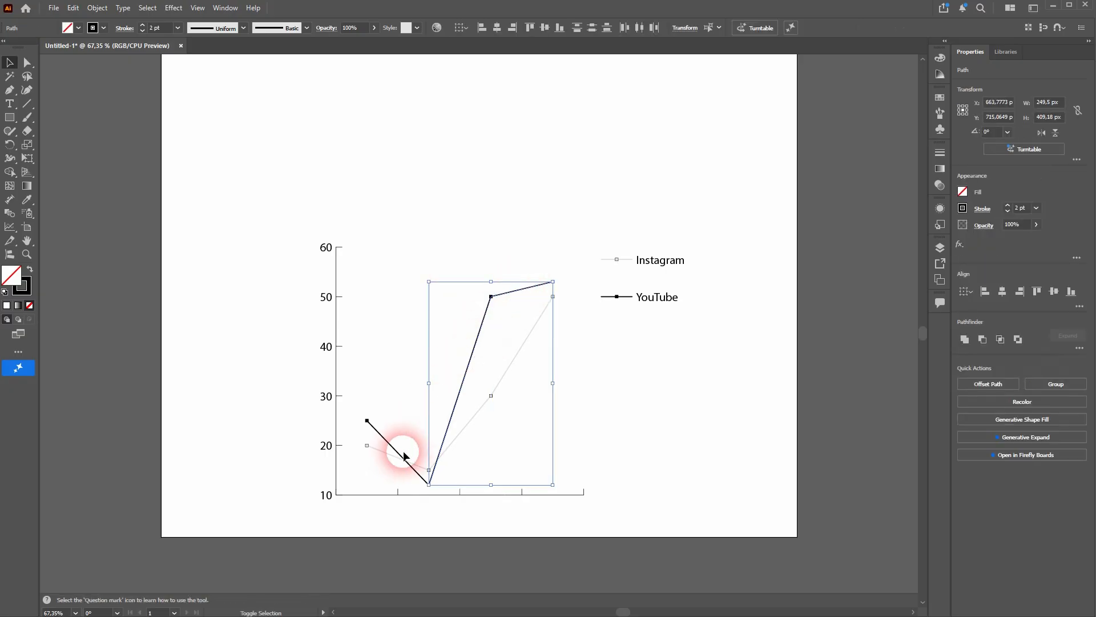
shift+click(392, 451)
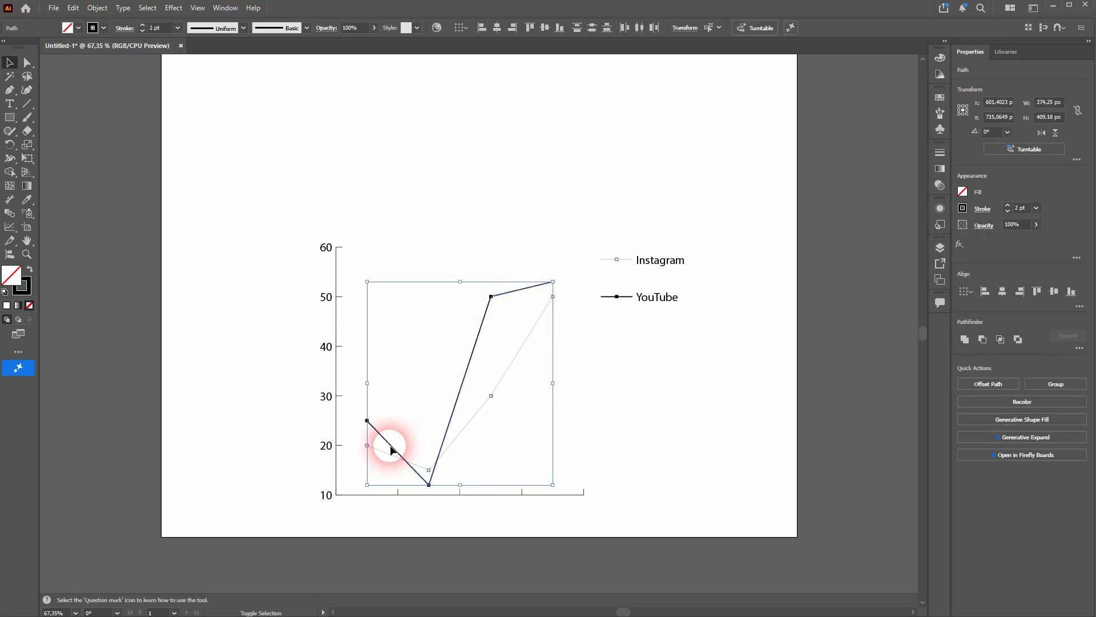
click(93, 28)
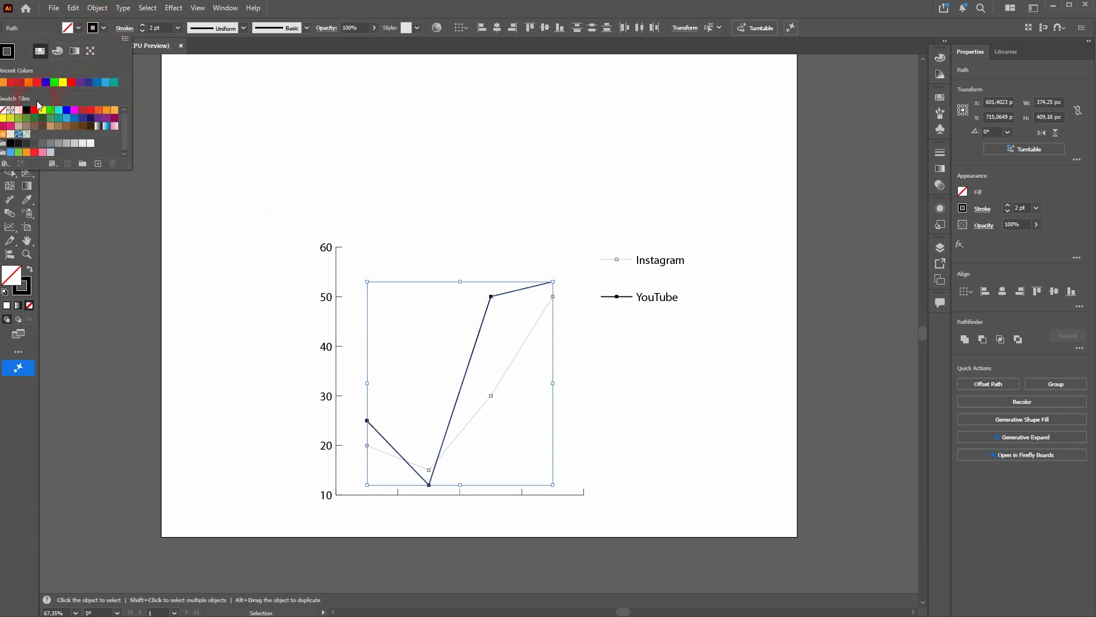
click(83, 110)
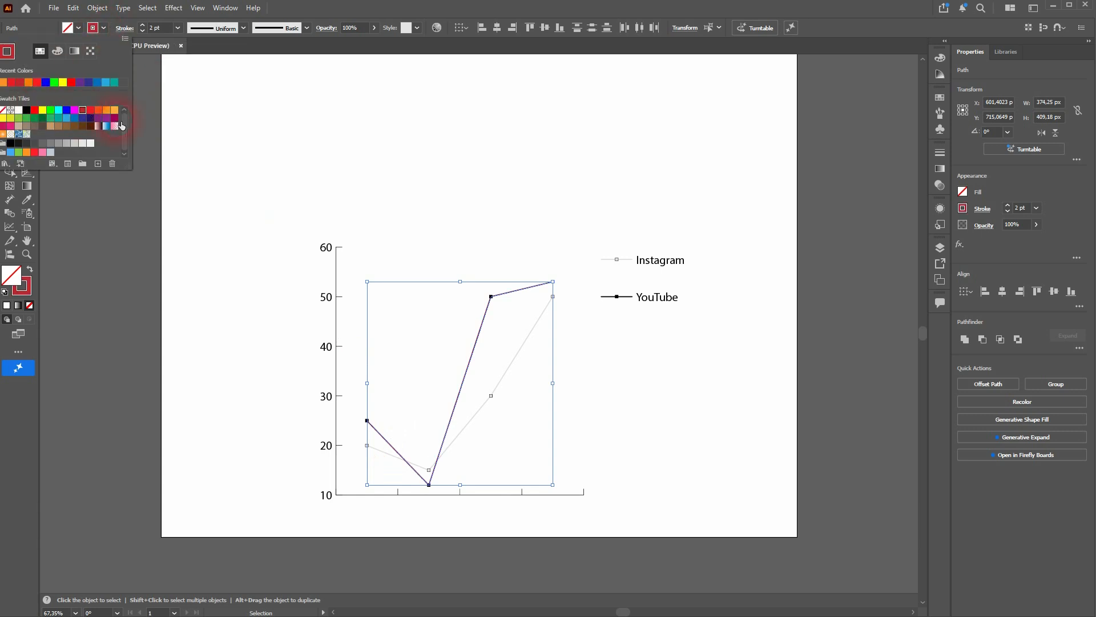
click(718, 209)
click(708, 305)
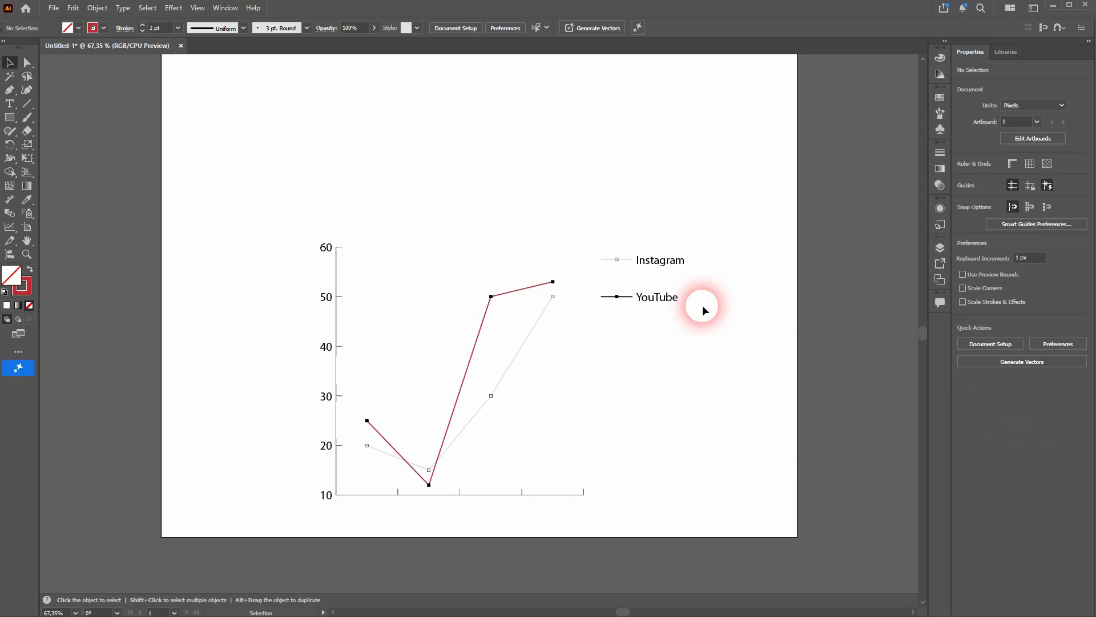
Step: Change the stroke of the YouTube legend line to the same red as the graph line
click(658, 299)
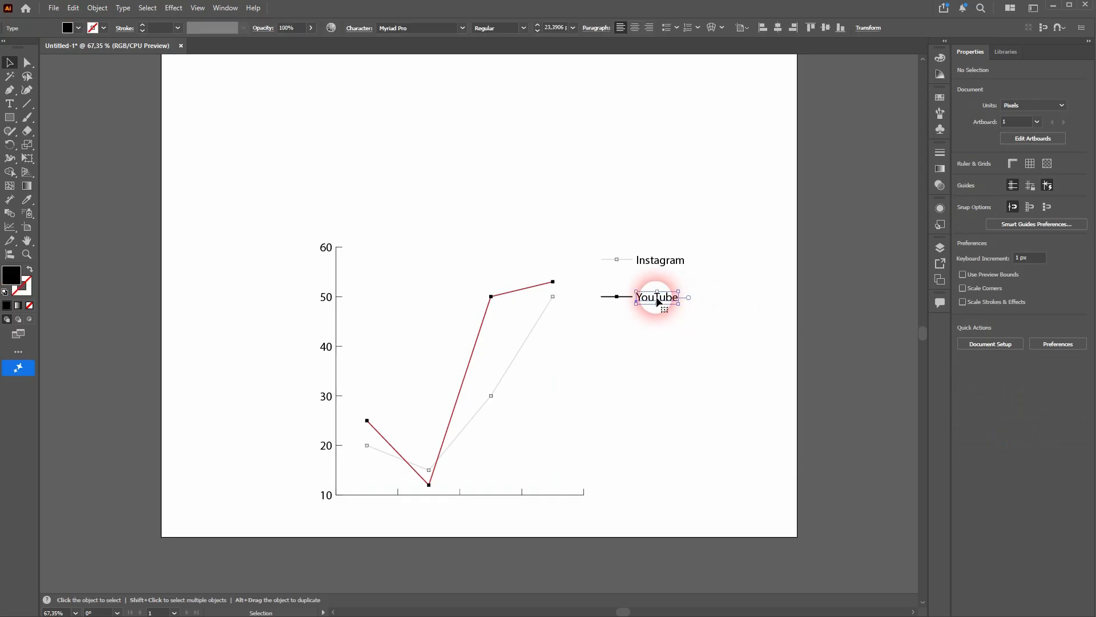
click(610, 300)
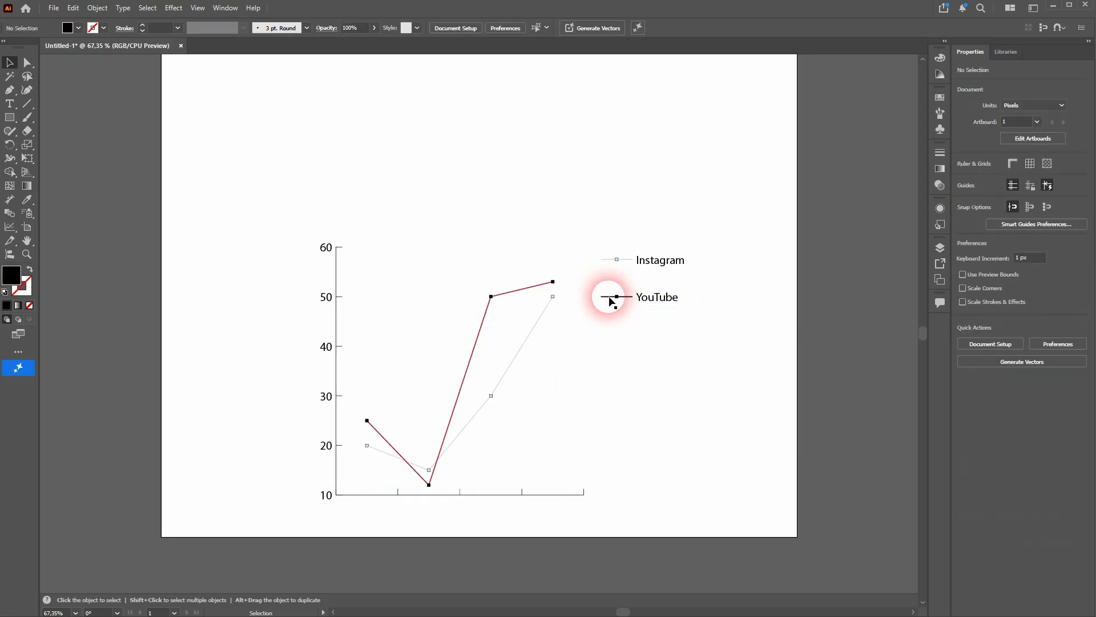
click(104, 28)
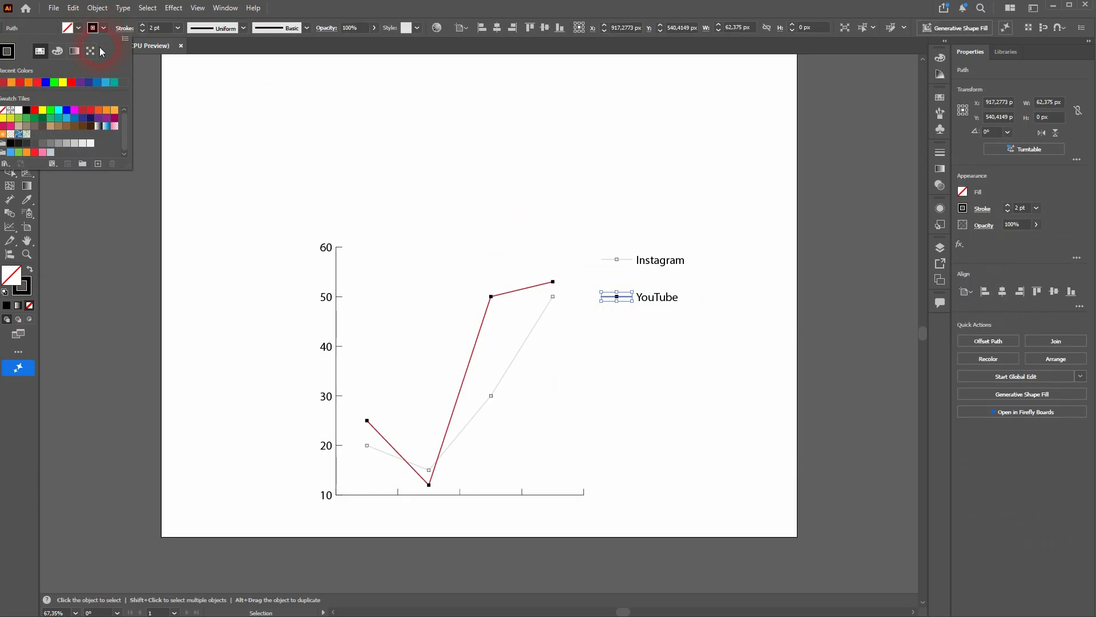
click(85, 112)
click(621, 365)
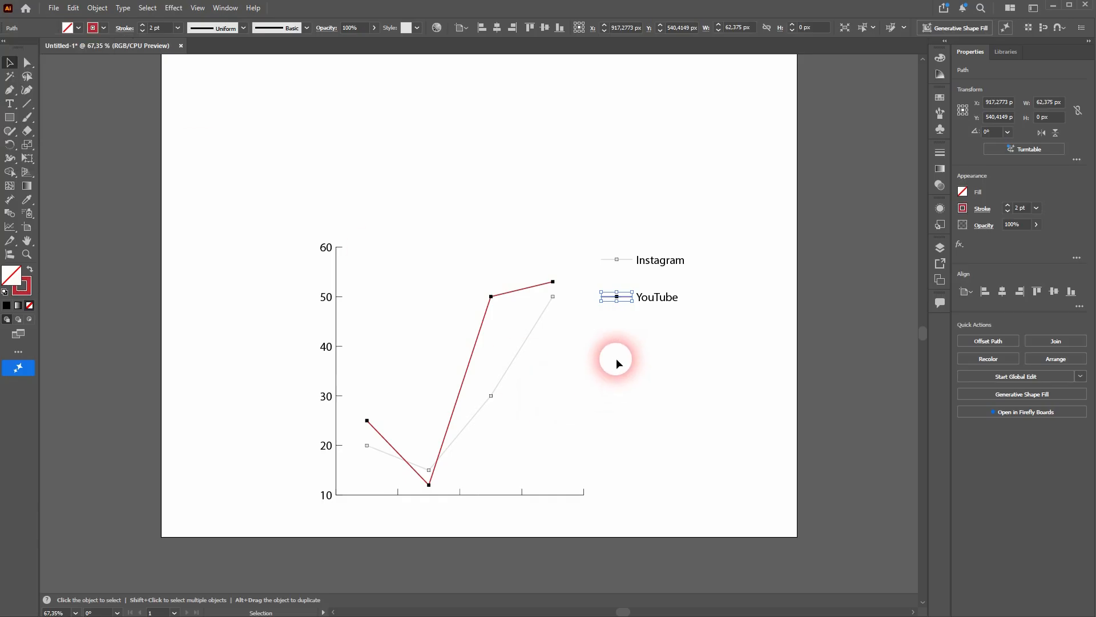
click(573, 331)
Step: Fill the YouTube line's square marker at value 50 with the same red
scroll(609, 314, left, 4)
scroll(554, 303, up, 9)
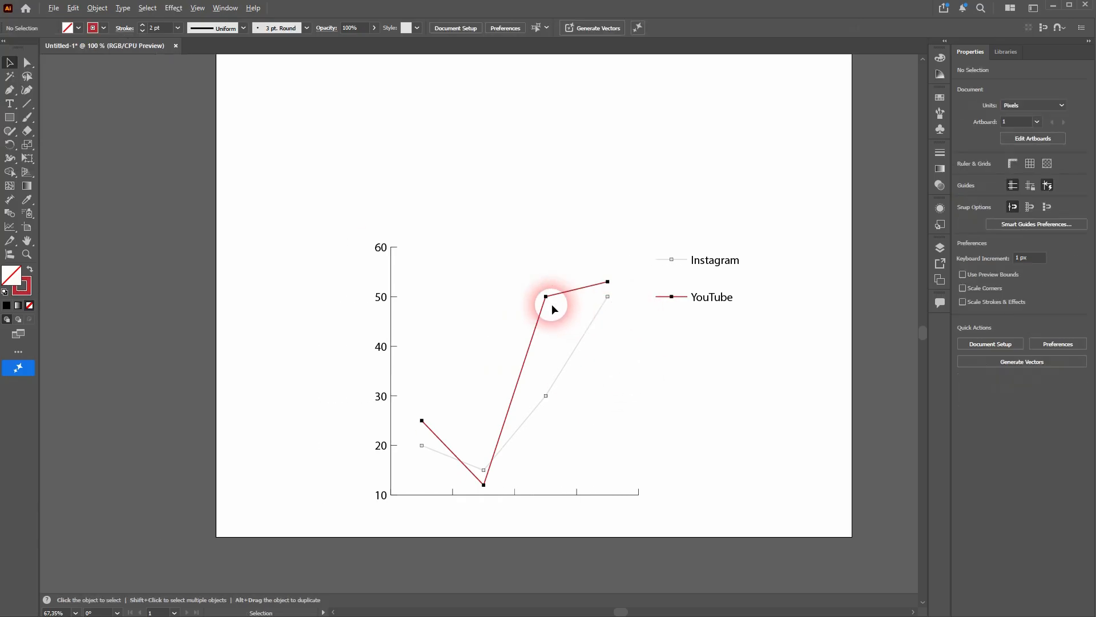
click(410, 143)
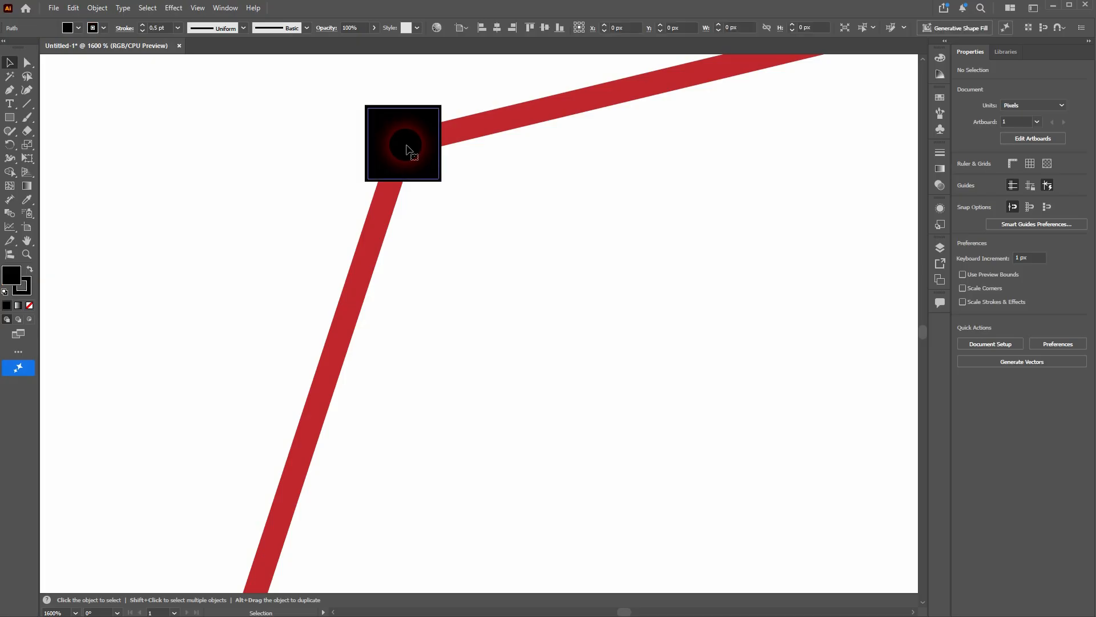
click(78, 29)
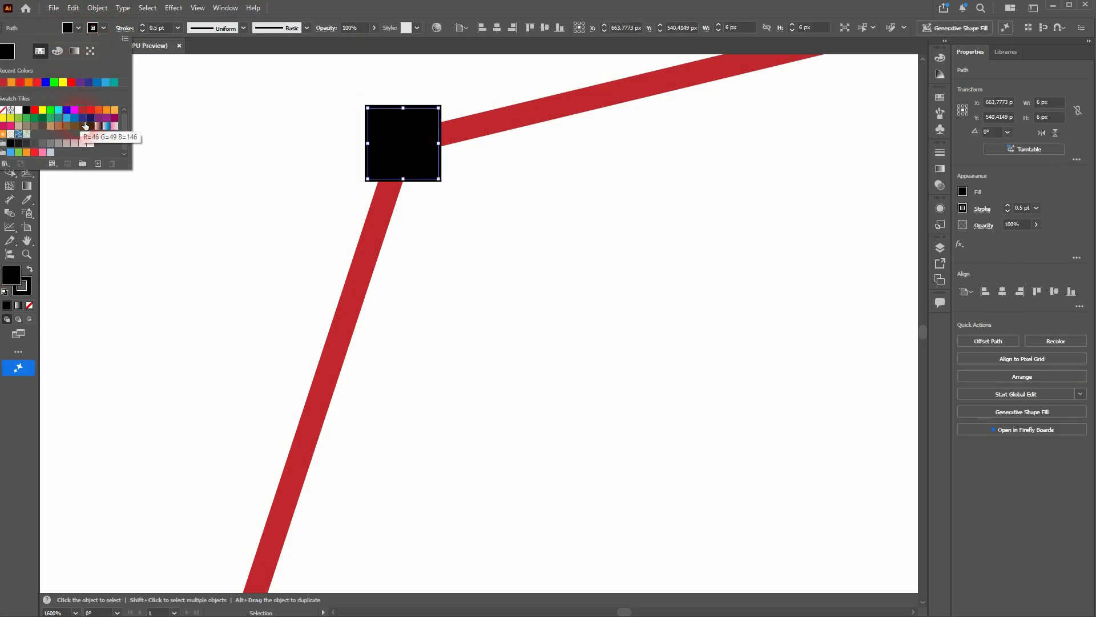
click(85, 110)
click(588, 367)
scroll(588, 366, down, 7)
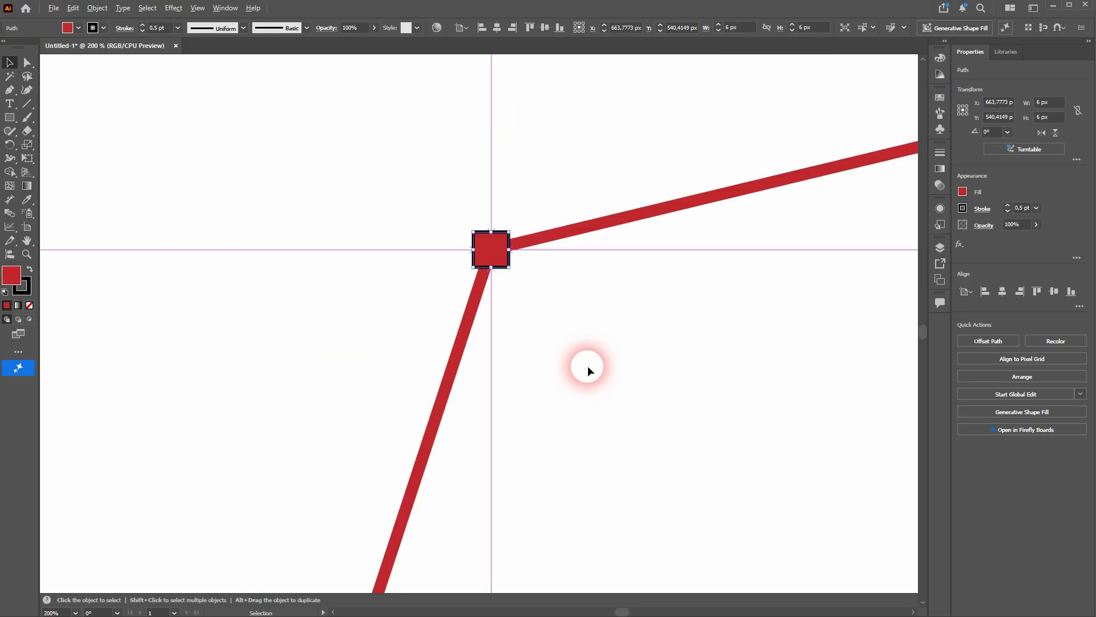
Step: Fill the remaining three square markers on the YouTube line and the YouTube legend marker with the same red, and deselect them
scroll(708, 411, down, 4)
scroll(712, 392, down, 3)
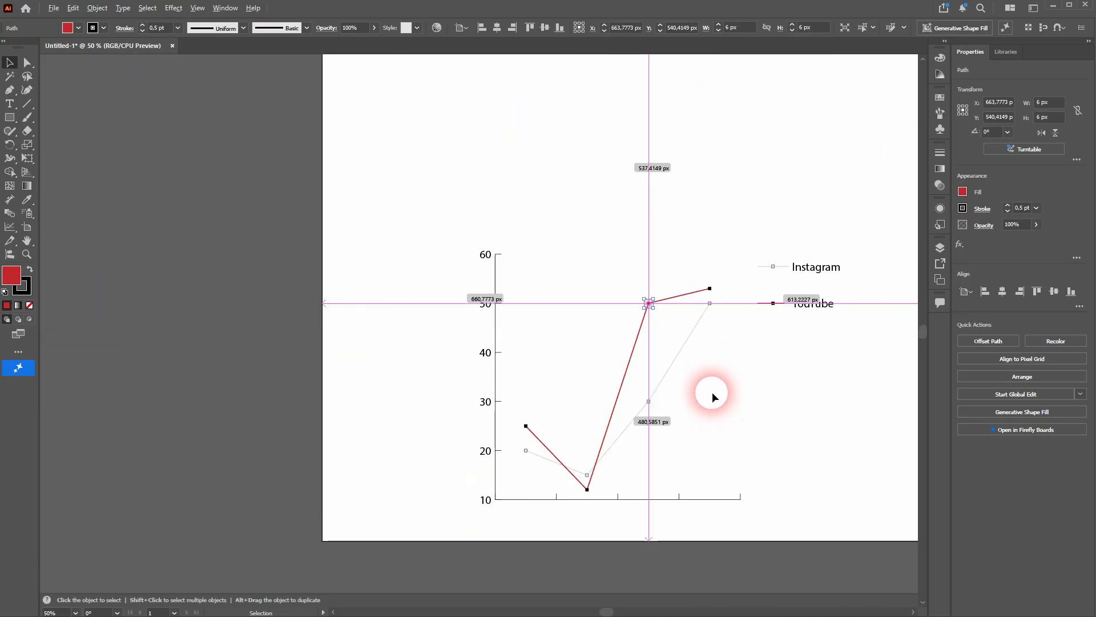
scroll(761, 389, up, 3)
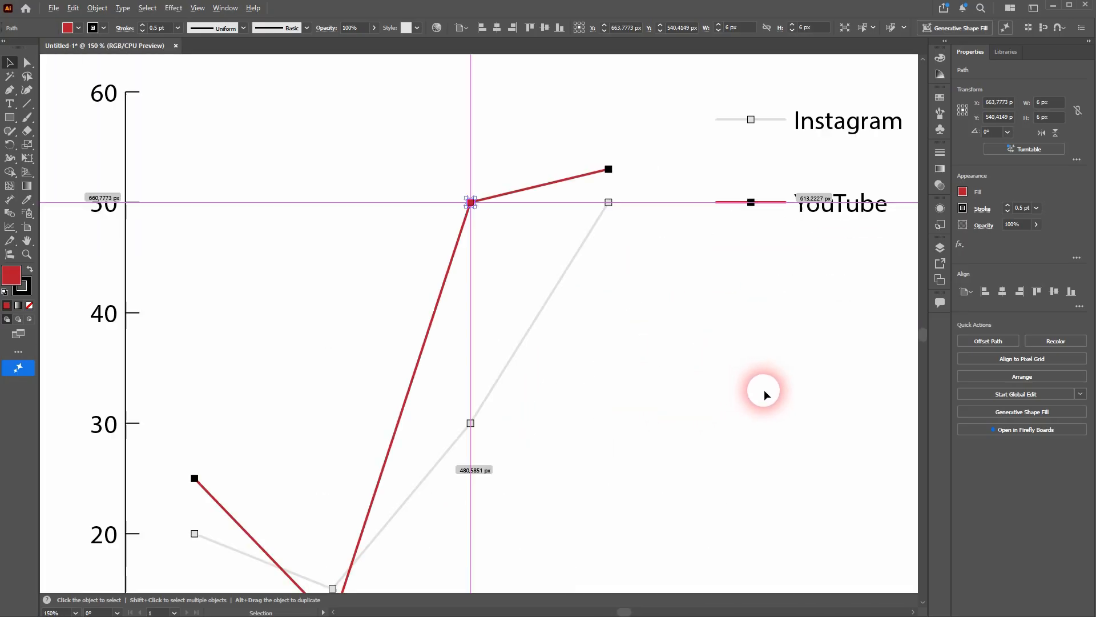
click(751, 202)
shift+click(609, 169)
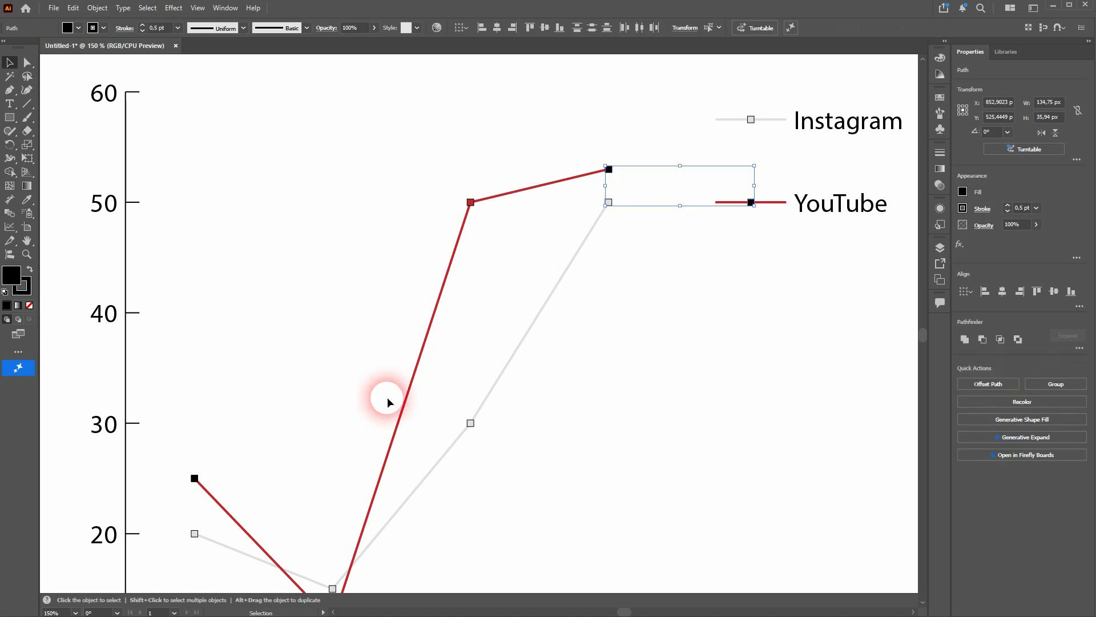
scroll(415, 412, down, 3)
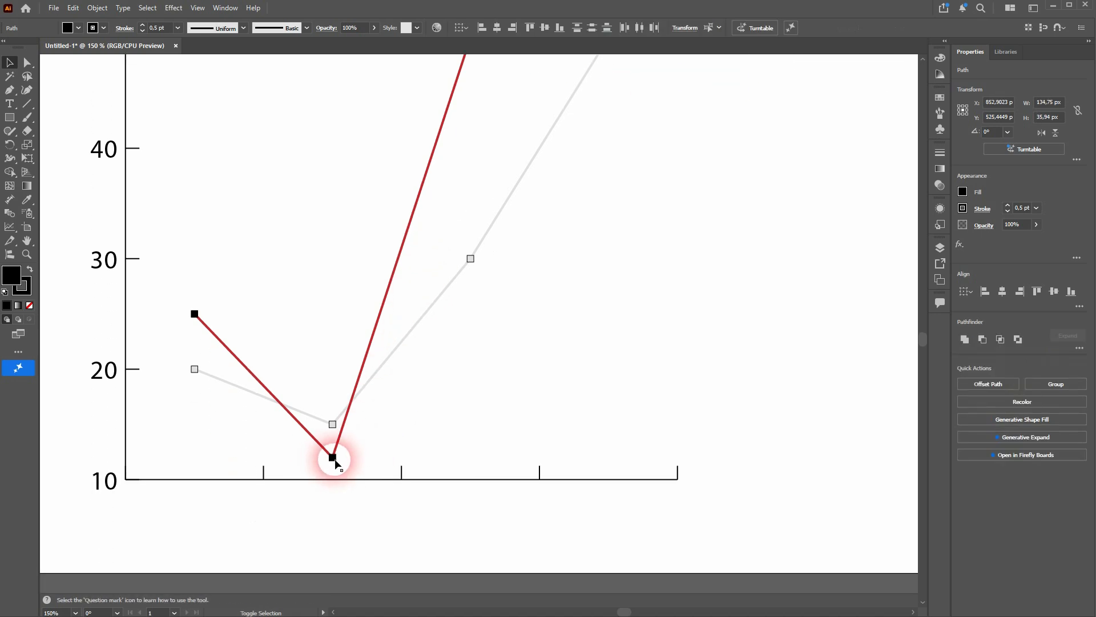
shift+click(334, 459)
shift+click(194, 314)
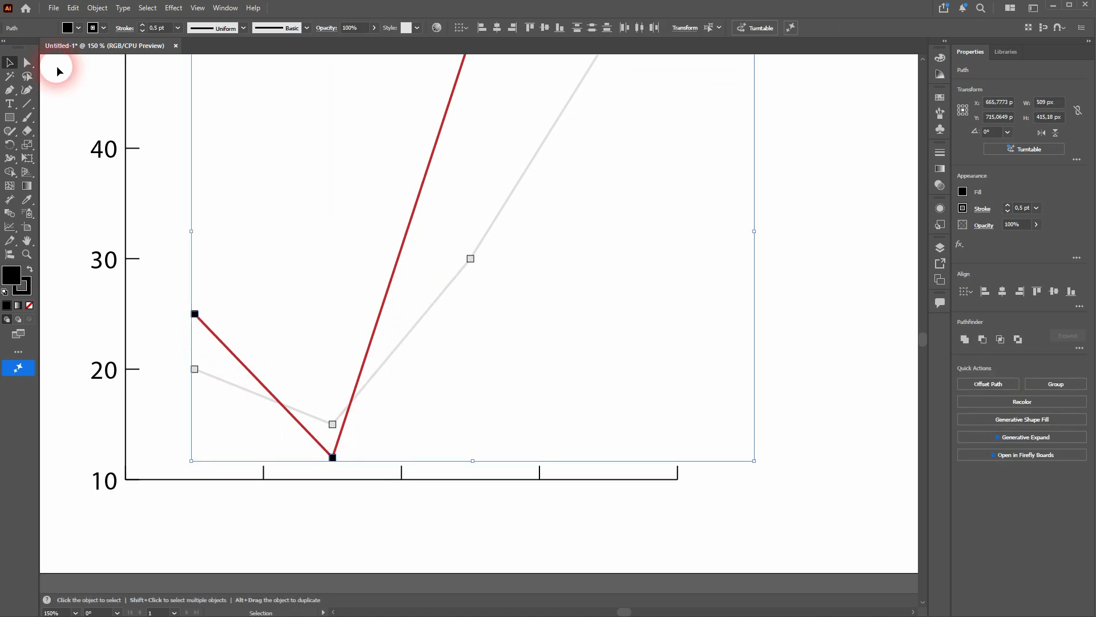
click(78, 28)
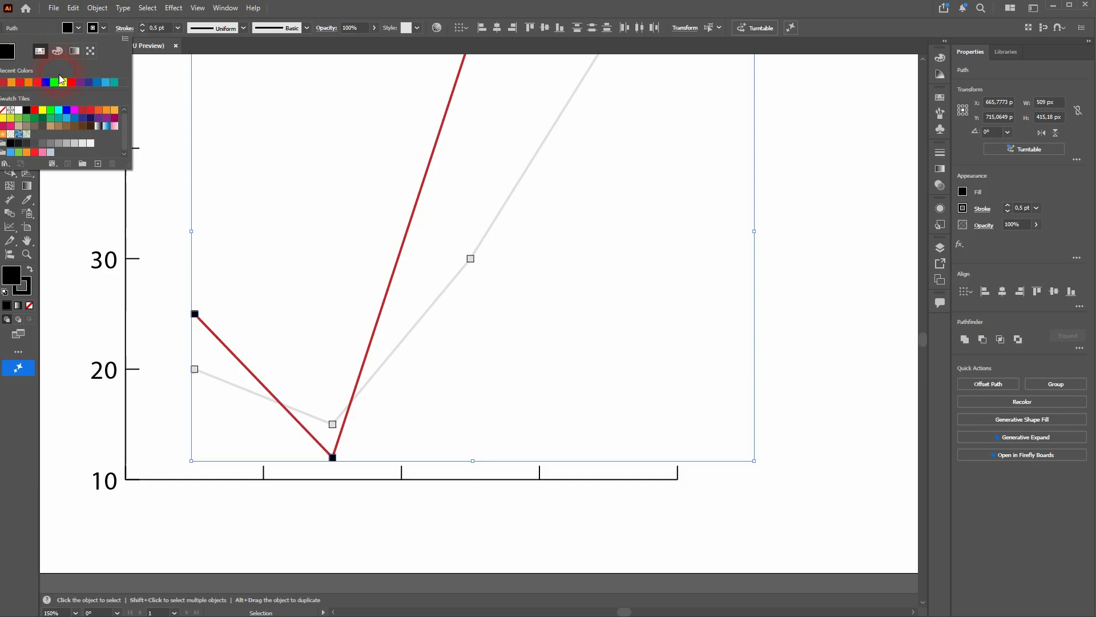
click(86, 111)
click(814, 357)
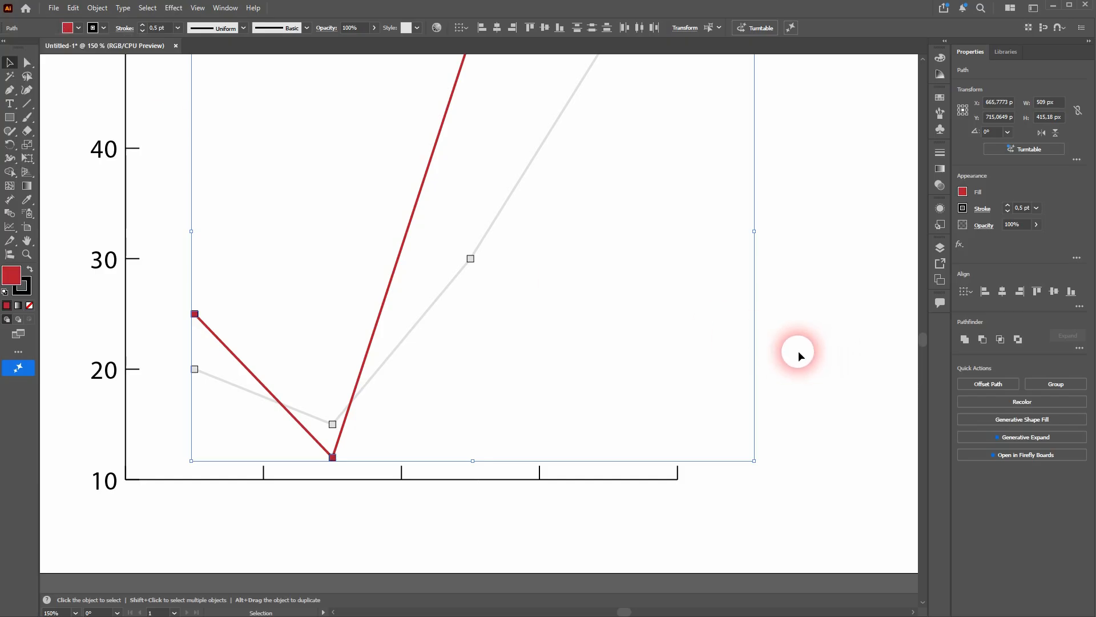
click(748, 330)
Step: Change the stroke of the three Instagram line segments in the graph to yellow-orange
scroll(731, 327, up, 3)
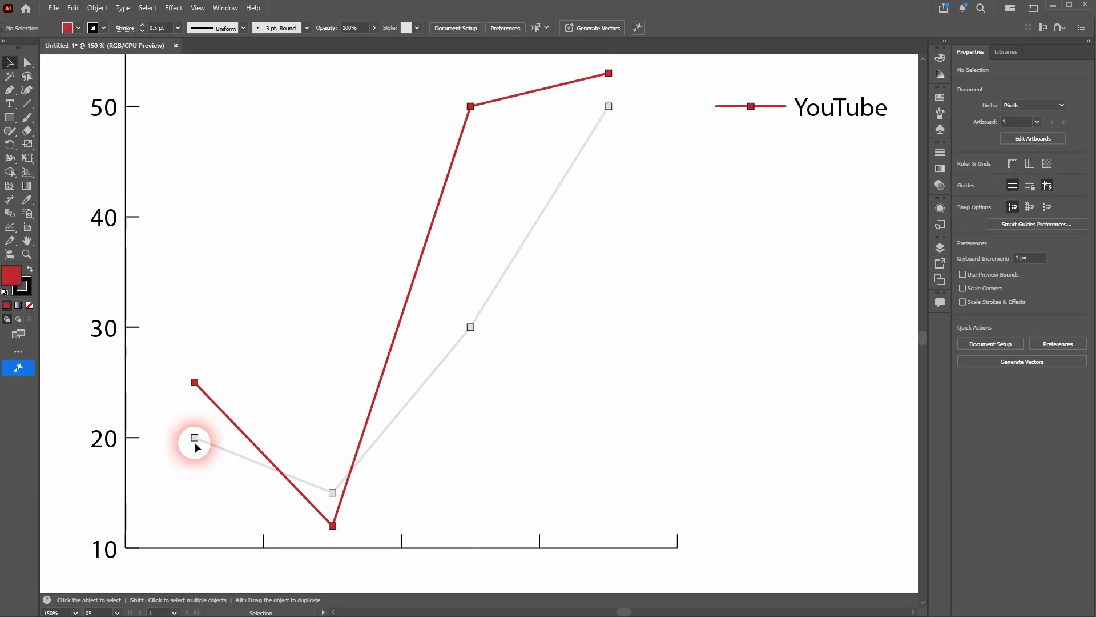
click(211, 444)
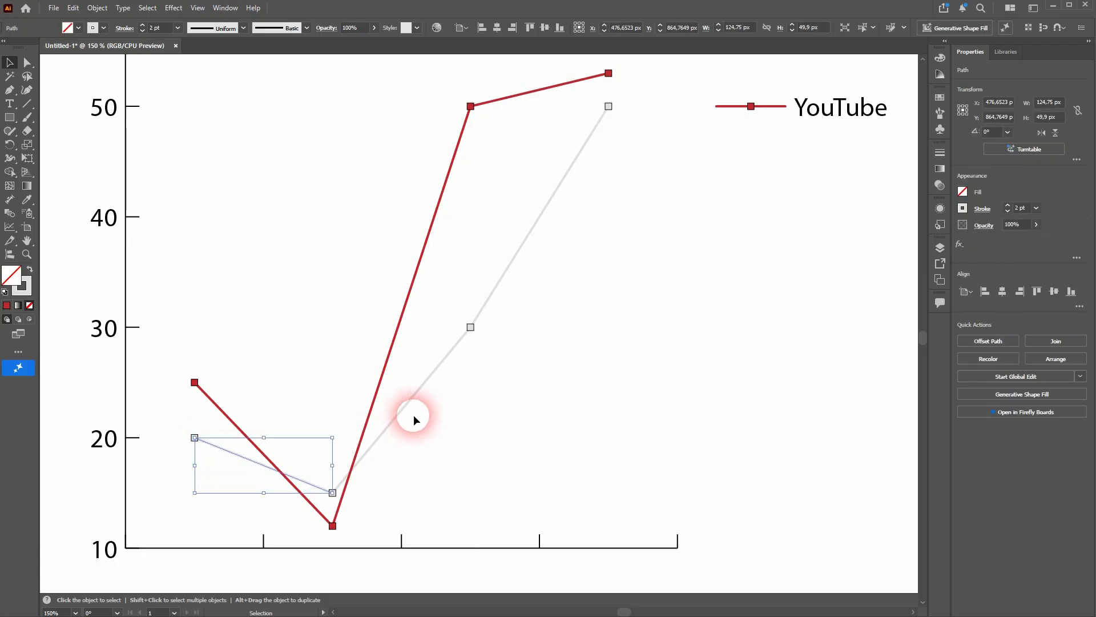
shift+click(410, 399)
shift+click(529, 235)
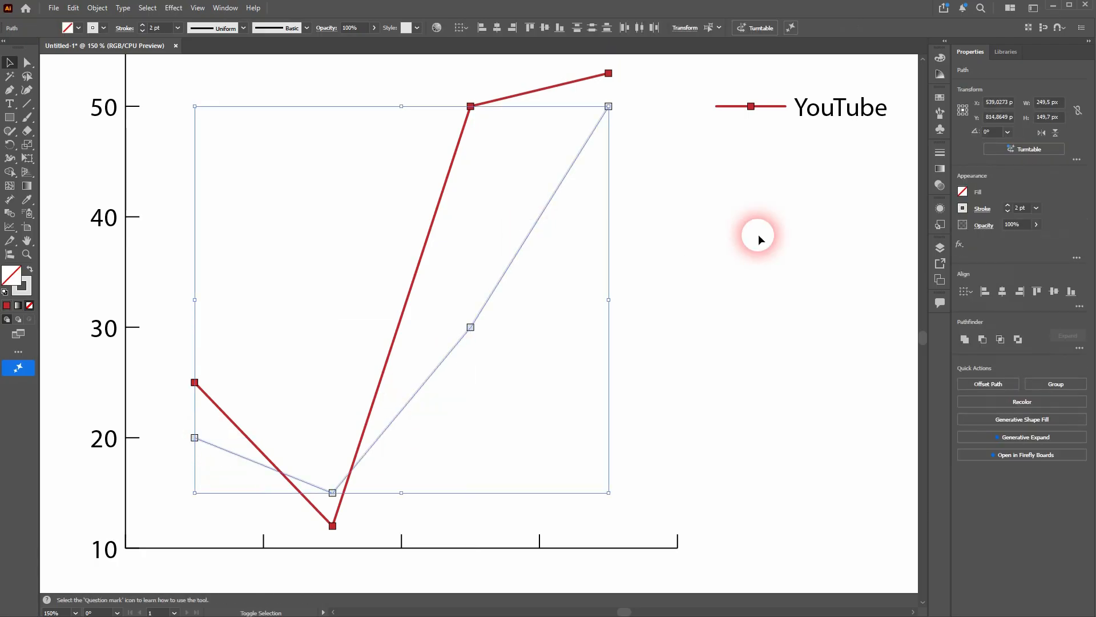
scroll(777, 239, up, 4)
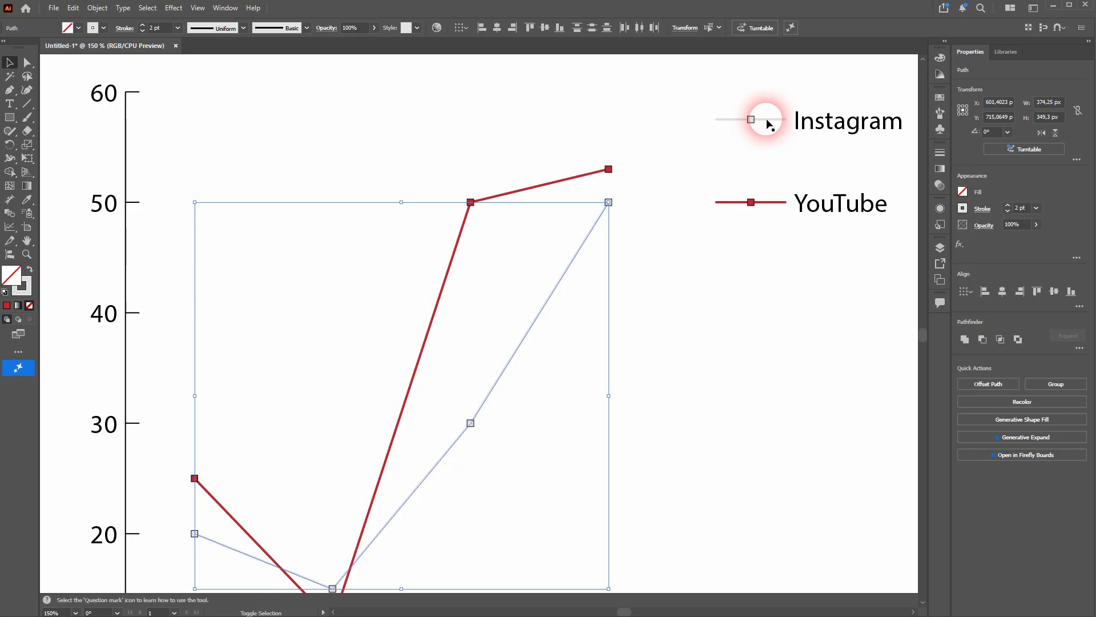
click(105, 28)
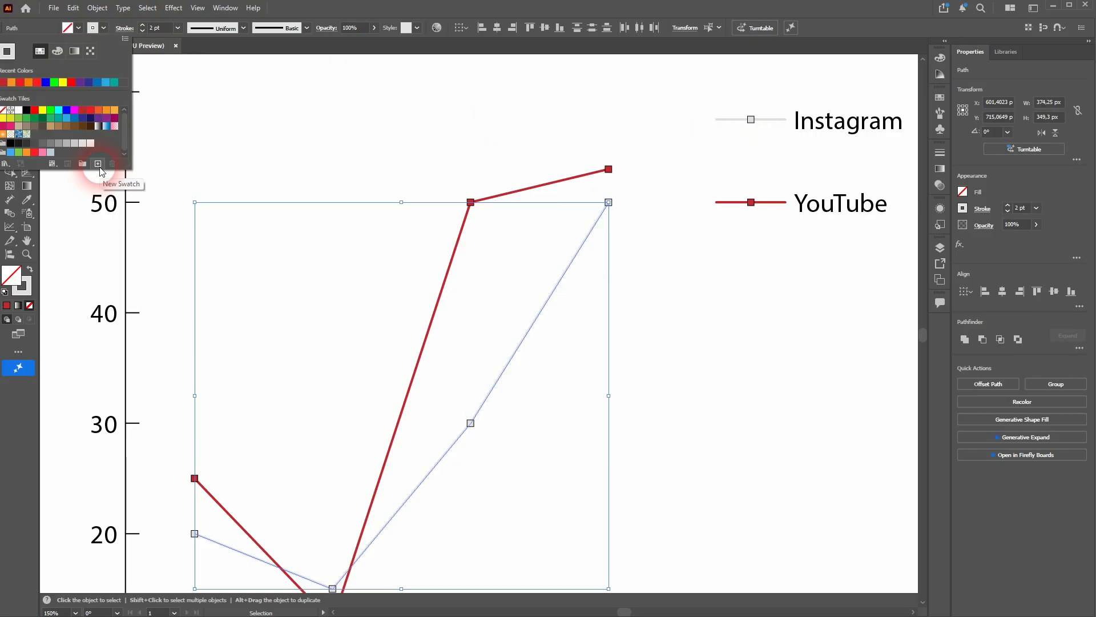
click(118, 113)
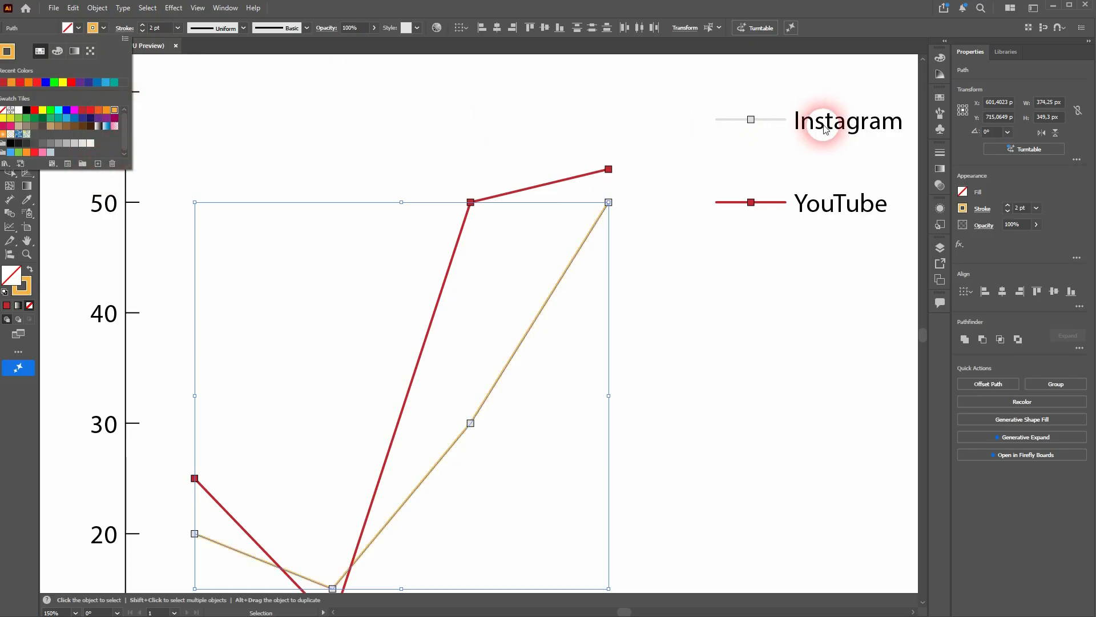
click(773, 119)
Step: Change the stroke of the Instagram legend line to the same yellow-orange as the graph line, and deselect it
click(773, 119)
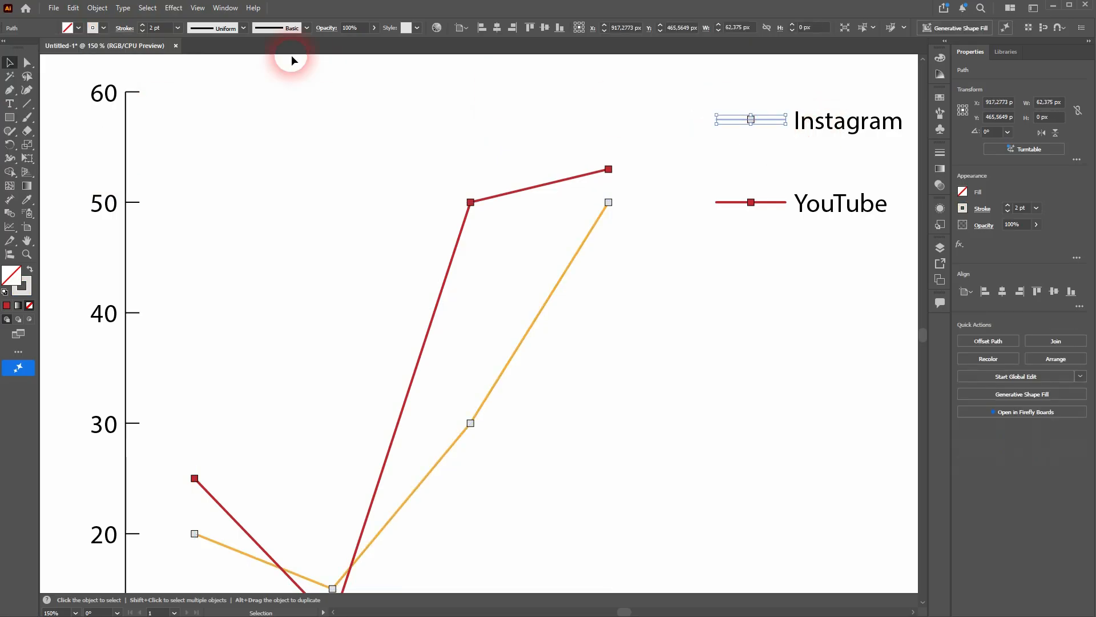
click(104, 30)
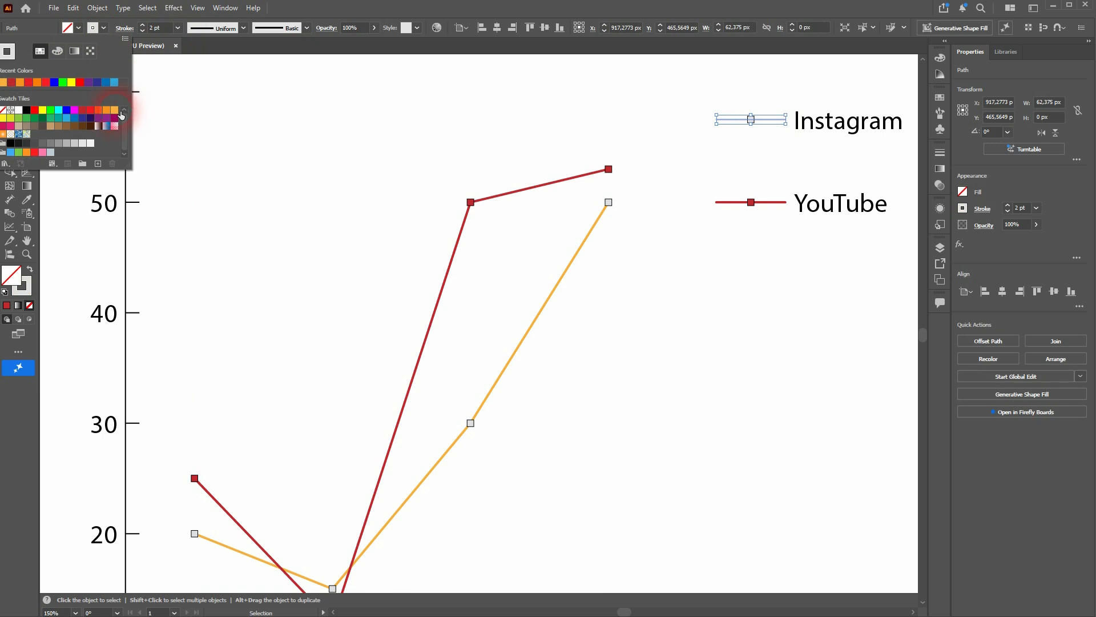
click(116, 110)
click(752, 121)
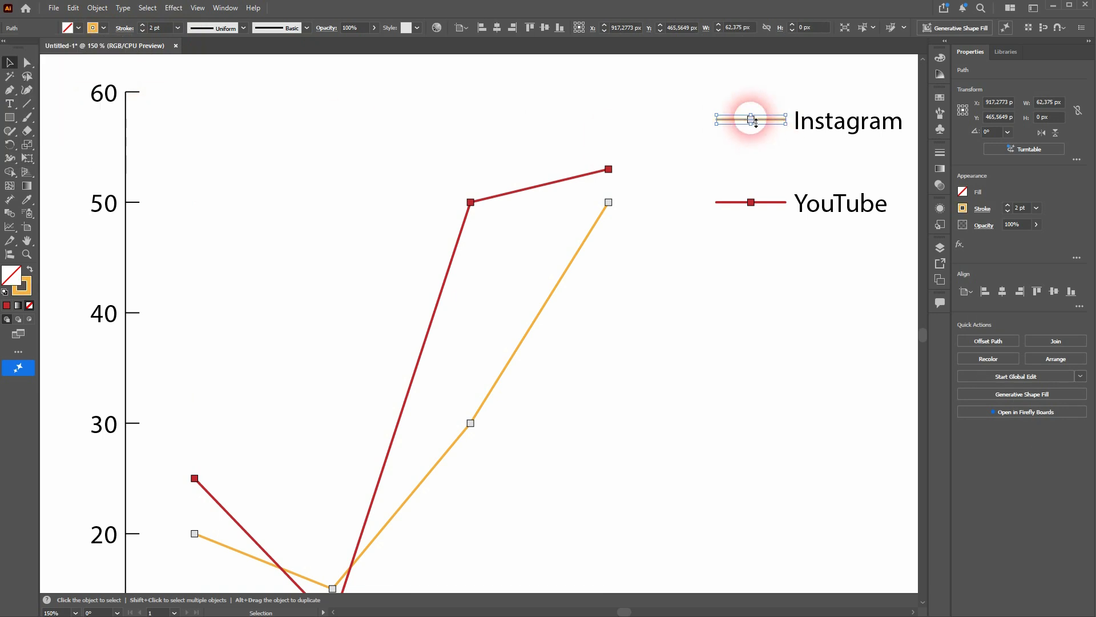
click(764, 161)
Step: Fill the Instagram legend marker and all four square markers on the Instagram line with the same yellow-orange, and deselect them
click(750, 118)
click(619, 204)
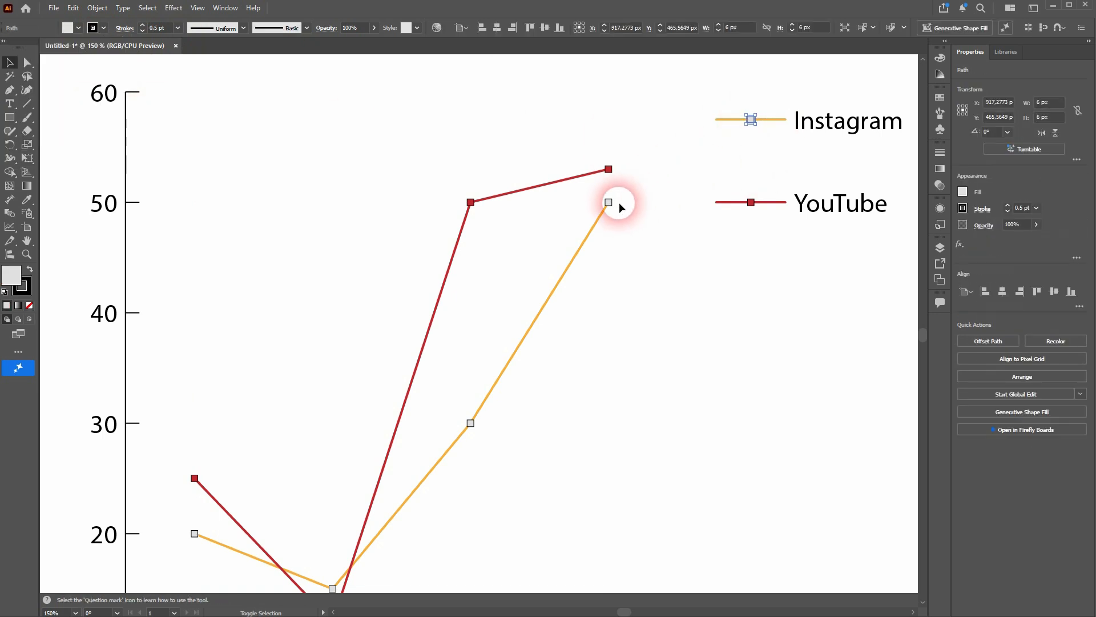
shift+click(608, 203)
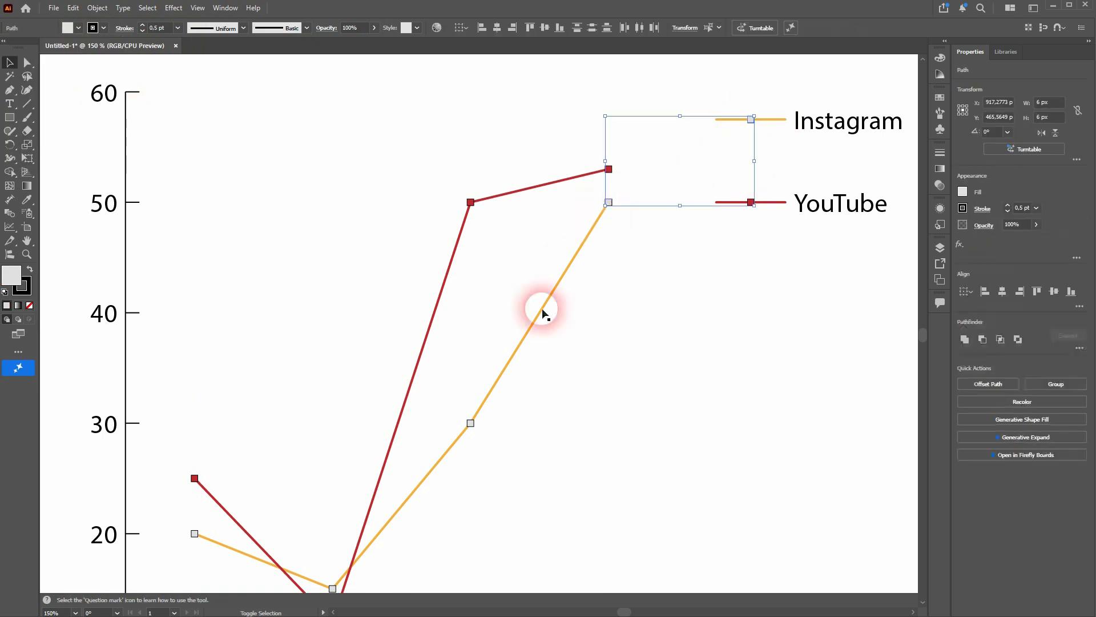
shift+click(470, 423)
scroll(408, 447, down, 2)
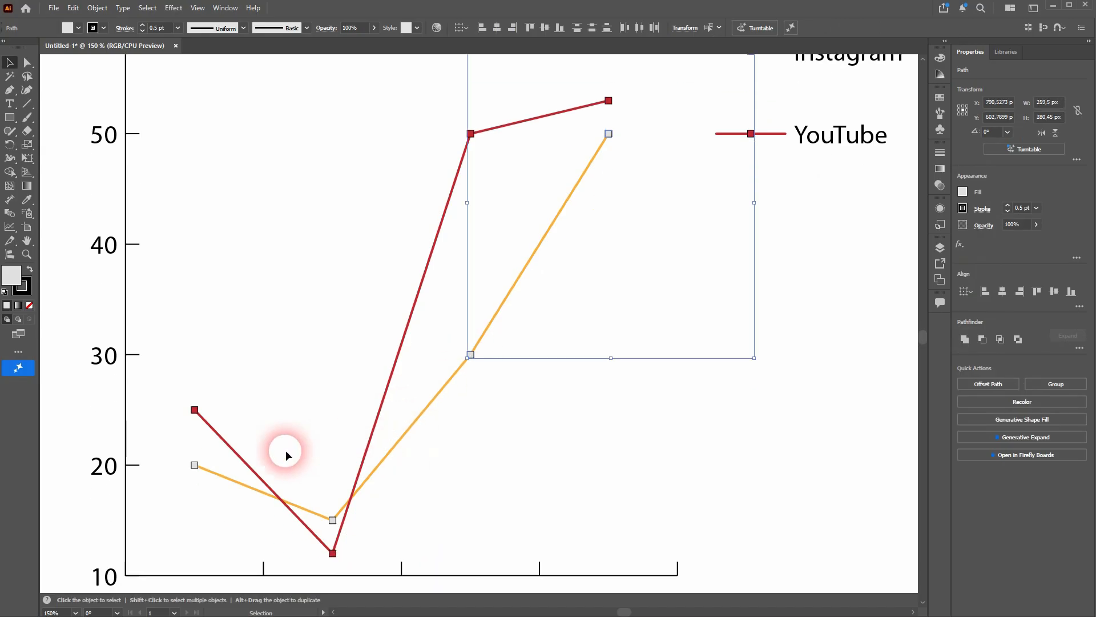
shift+click(194, 465)
shift+click(332, 520)
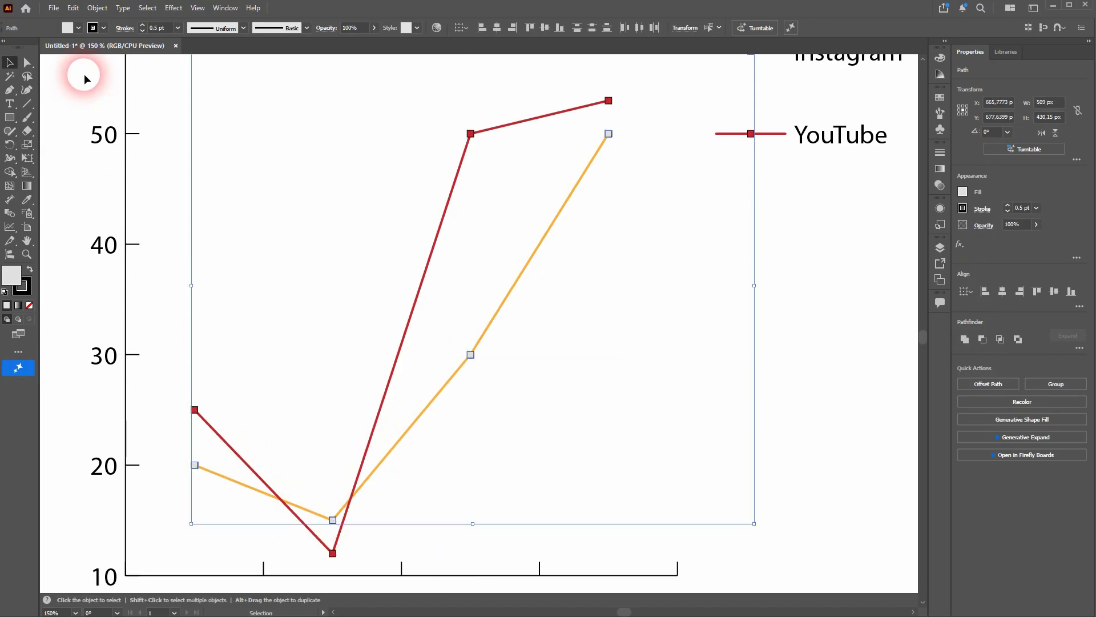
click(78, 28)
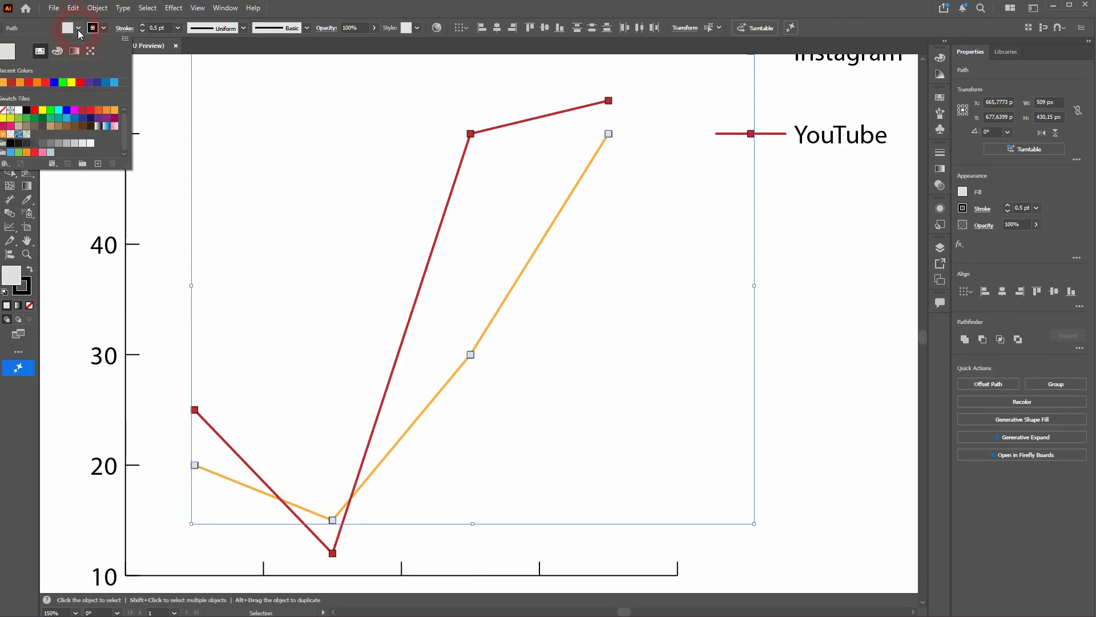
click(113, 114)
click(801, 306)
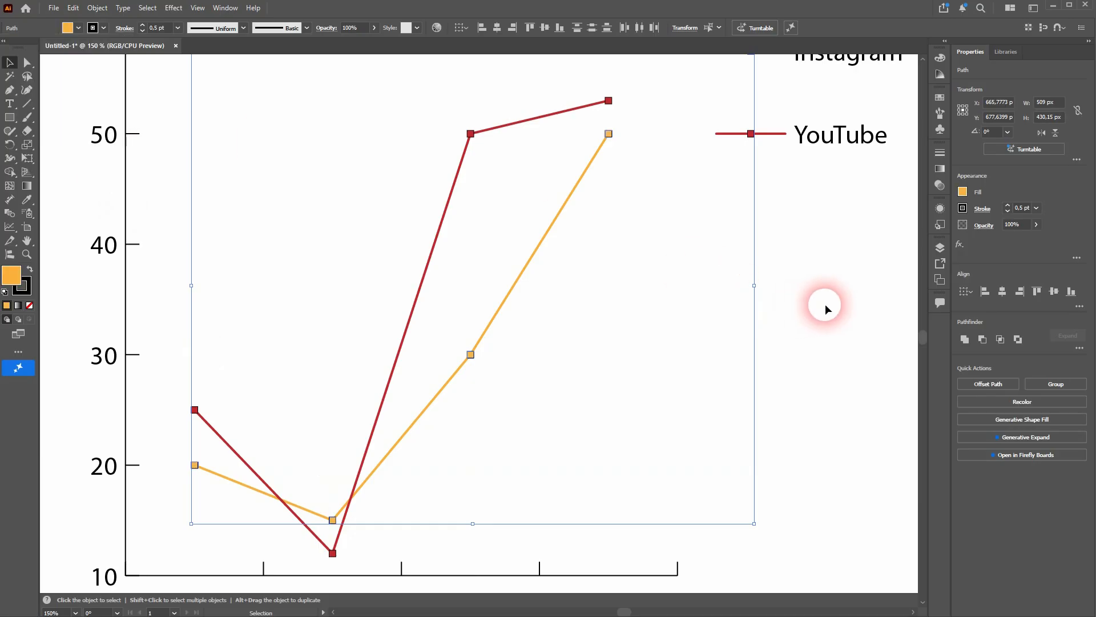
click(626, 294)
scroll(625, 288, down, 4)
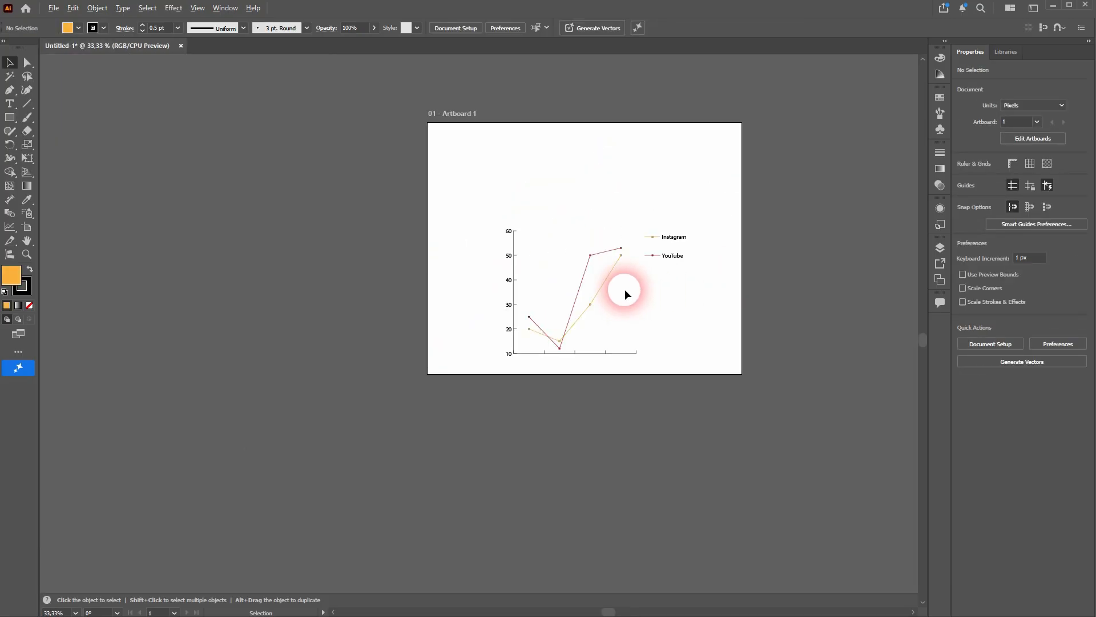
scroll(624, 289, up, 2)
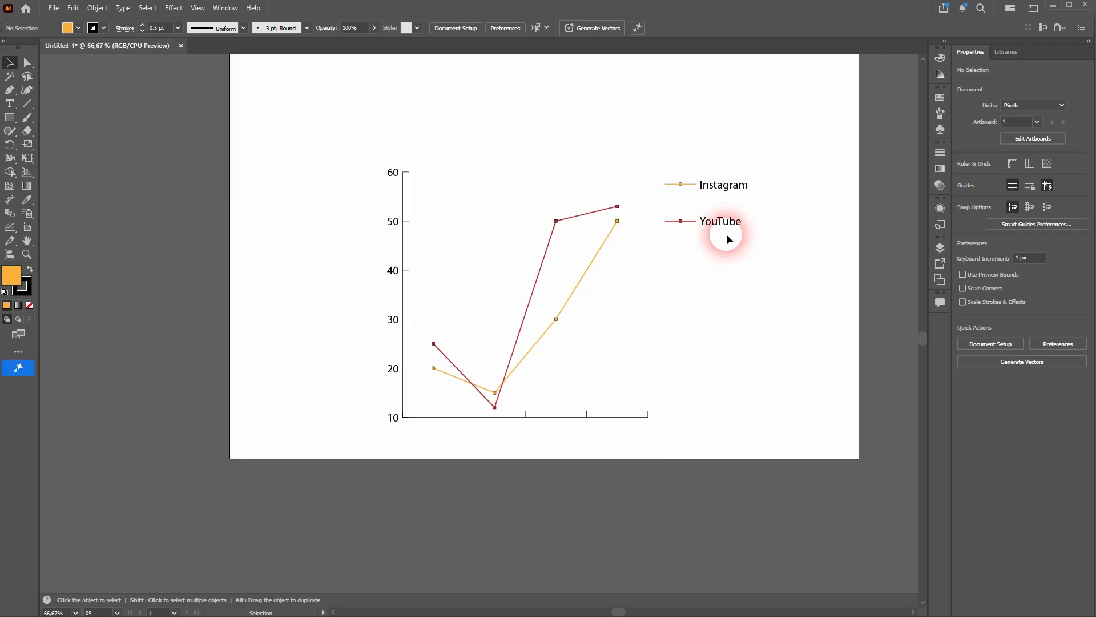